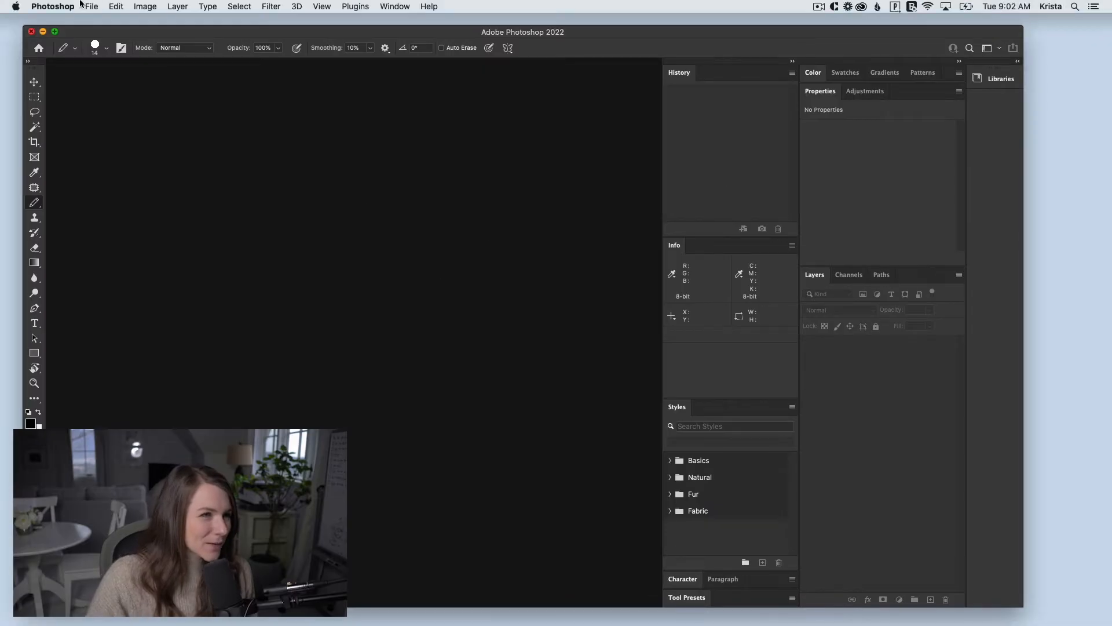
# Step: Create a new 1000 by 1500 pixel document
pyautogui.click(94, 6)
pyautogui.doubleClick(830, 172)
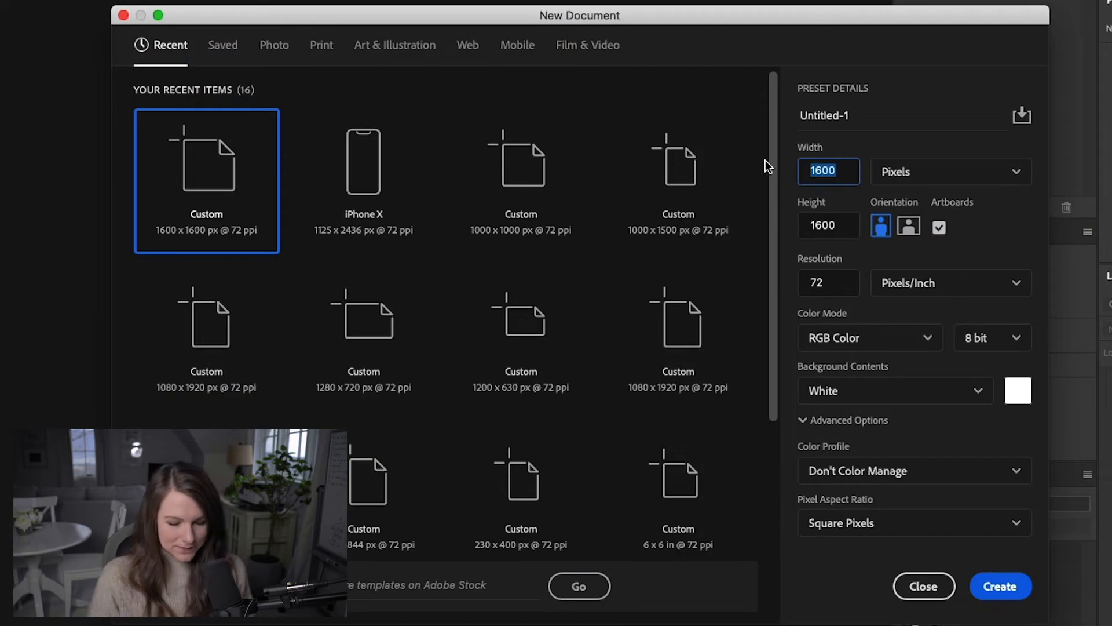
pyautogui.write('100')
pyautogui.press('Tab')
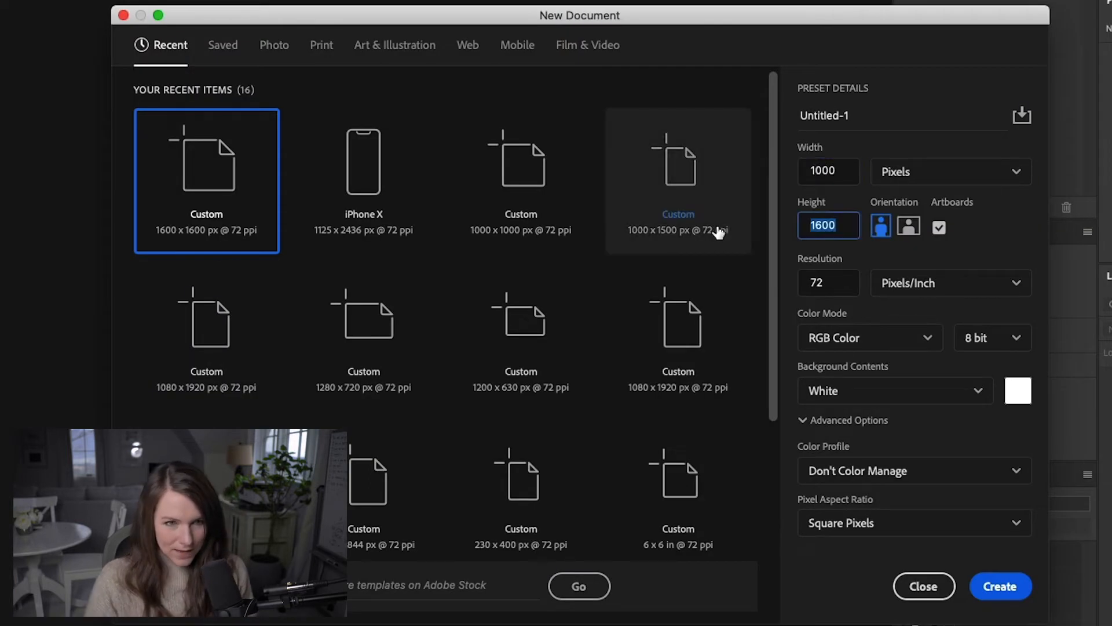
pyautogui.write('1500')
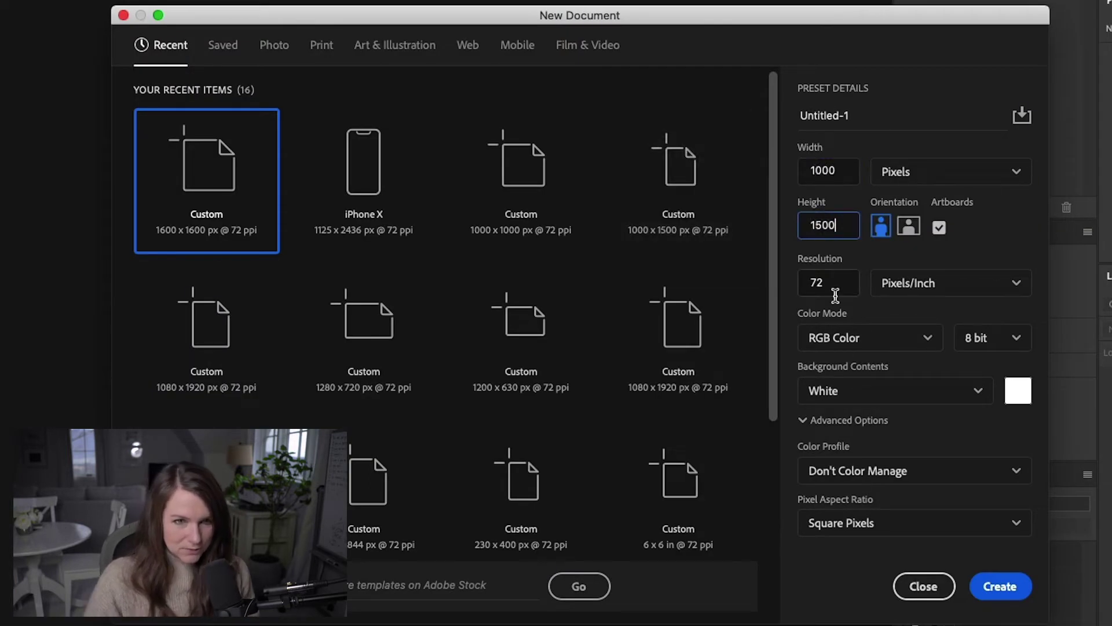
pyautogui.click(999, 586)
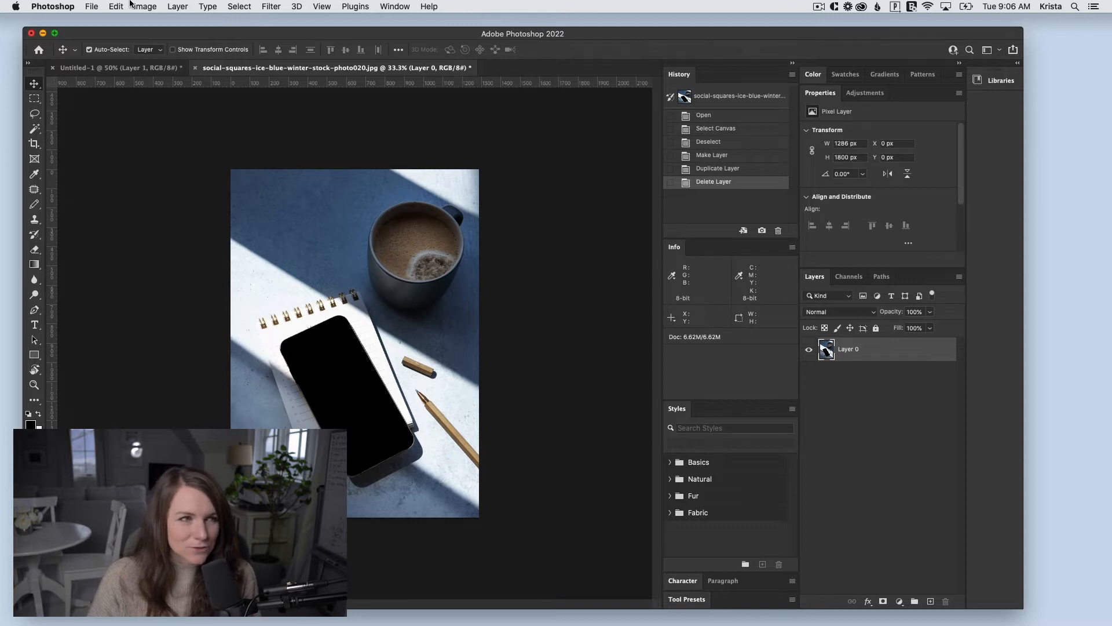
# Step: Duplicate the desk photo layer into Untitled-1 and switch to that document
pyautogui.click(178, 7)
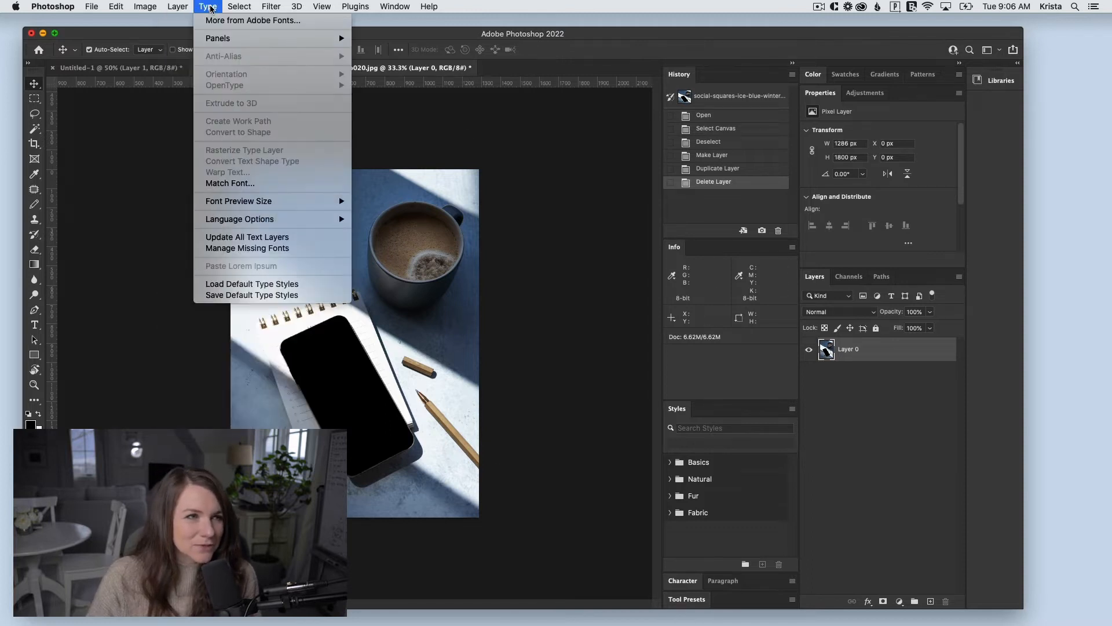
pyautogui.click(206, 53)
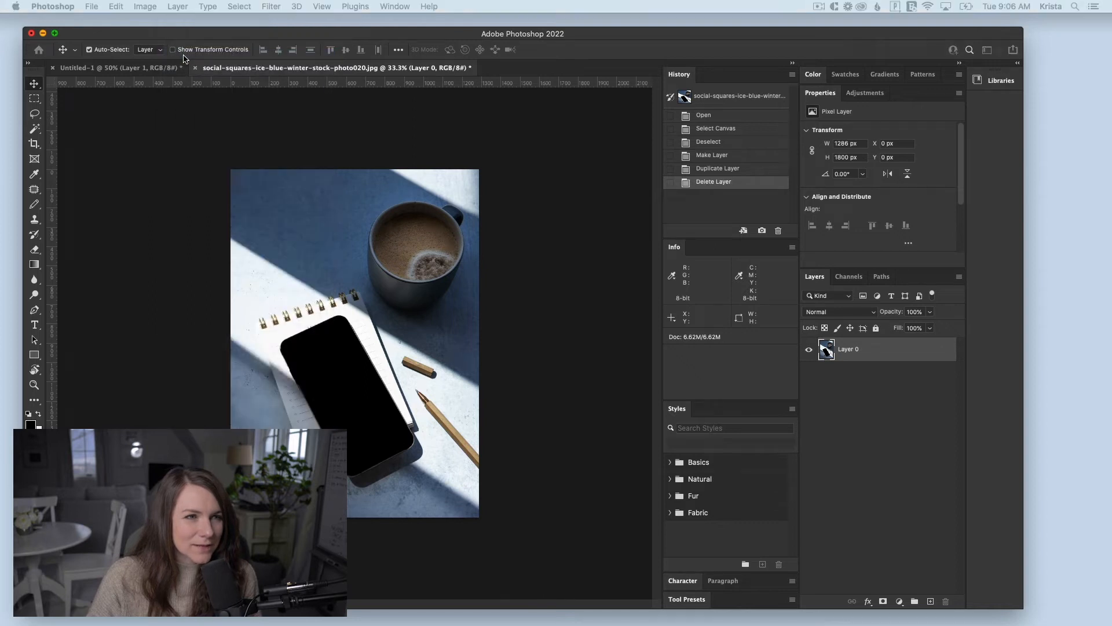
pyautogui.click(459, 270)
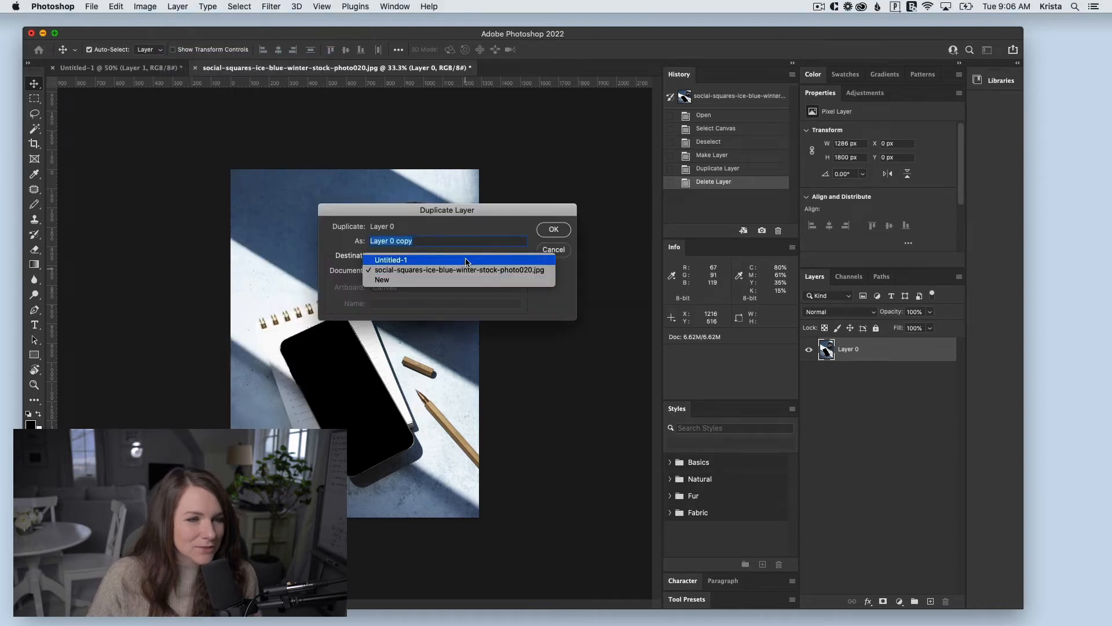
pyautogui.click(466, 261)
pyautogui.click(555, 230)
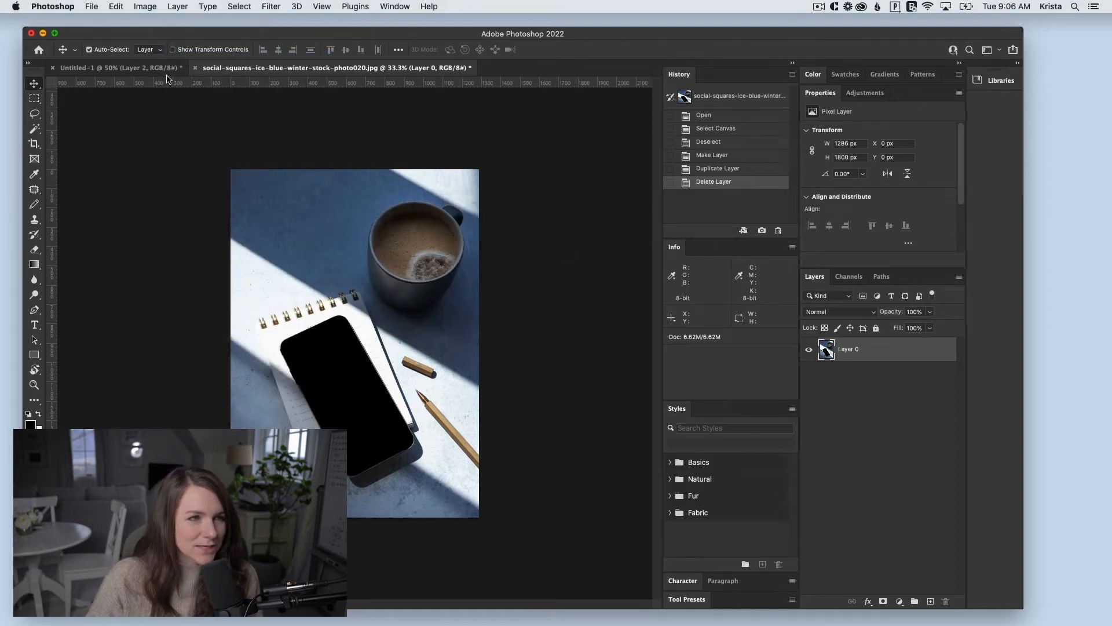
pyautogui.click(117, 68)
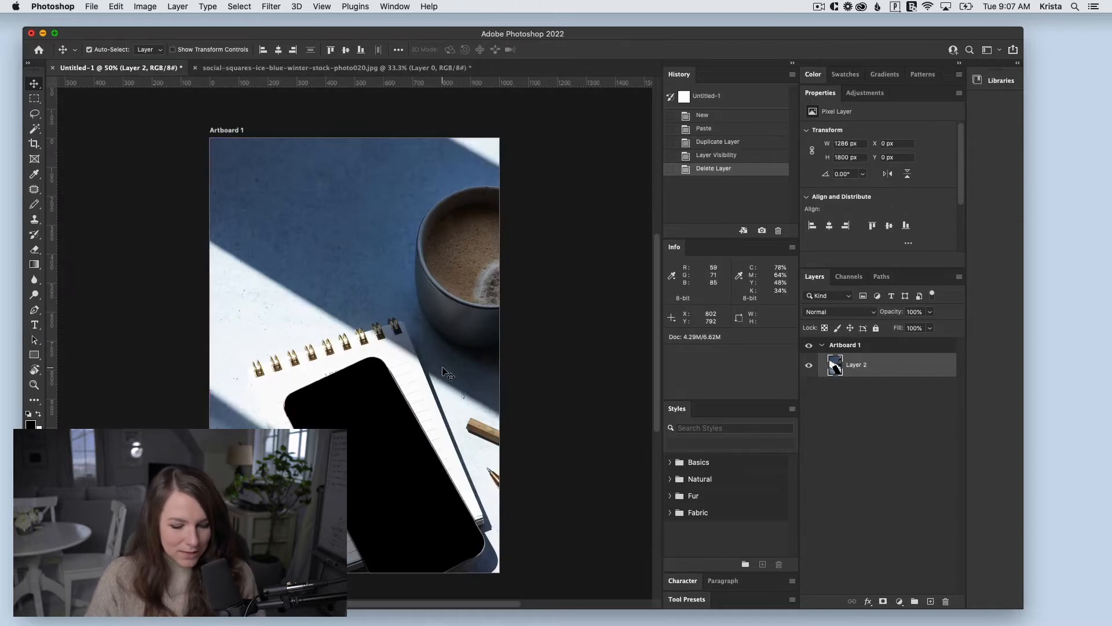
# Step: Free-transform the photo down to about 85 percent so it fits the artboard
pyautogui.press('super+t')
pyautogui.moveTo(581, 398); pyautogui.dragTo(500, 382)
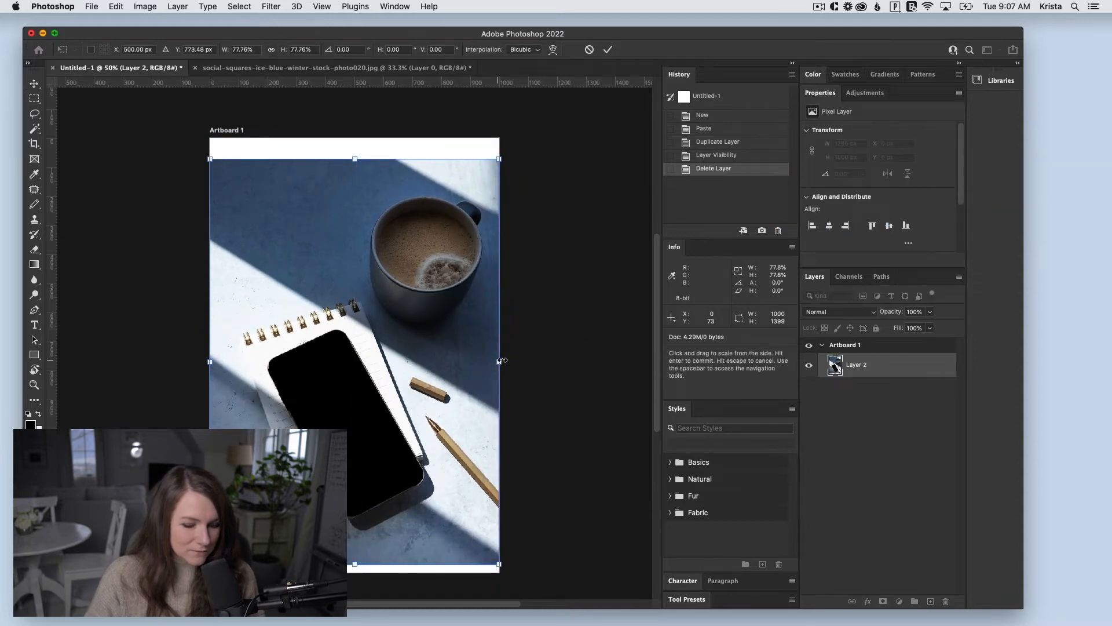
pyautogui.moveTo(501, 360); pyautogui.dragTo(512, 360)
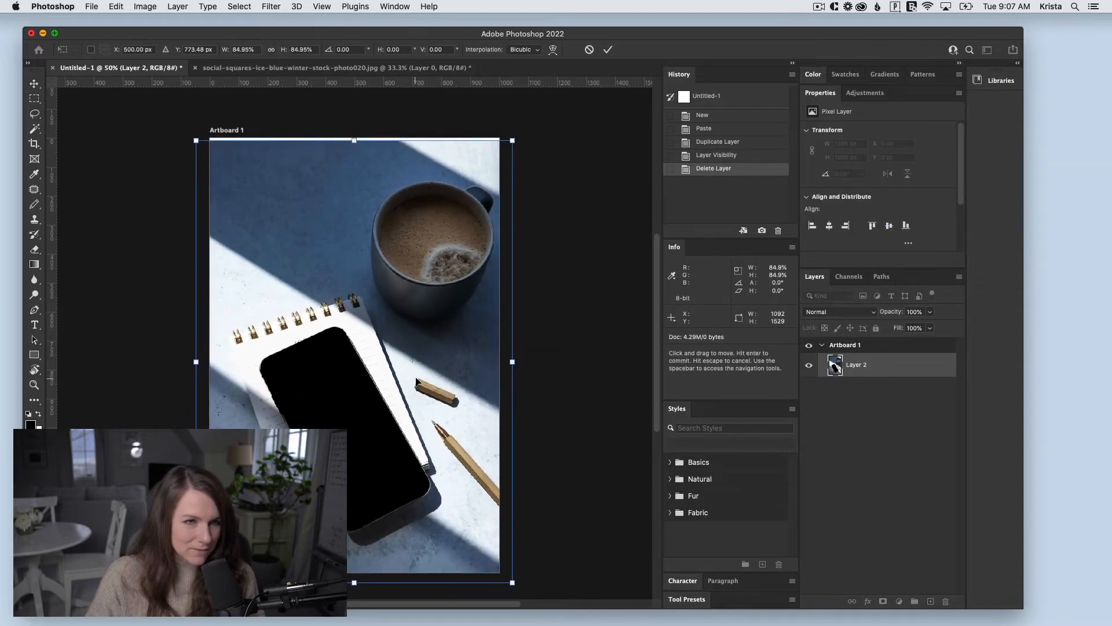
pyautogui.moveTo(418, 383); pyautogui.dragTo(428, 386)
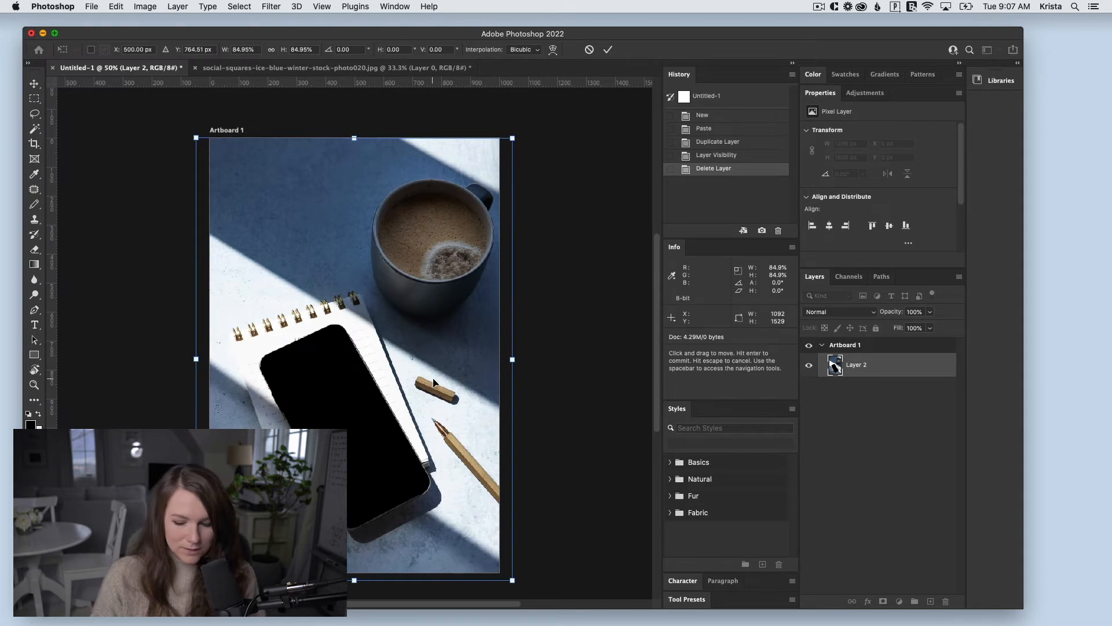
pyautogui.press('Return')
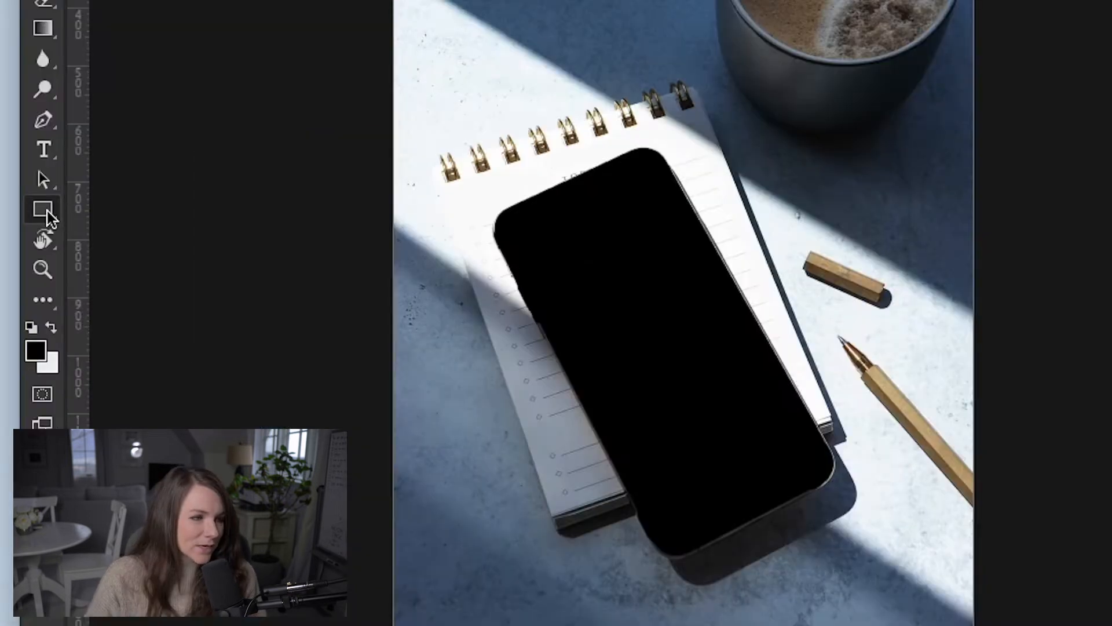
# Step: Choose the Rectangle Tool from the shape flyout
pyautogui.rightClick(48, 212)
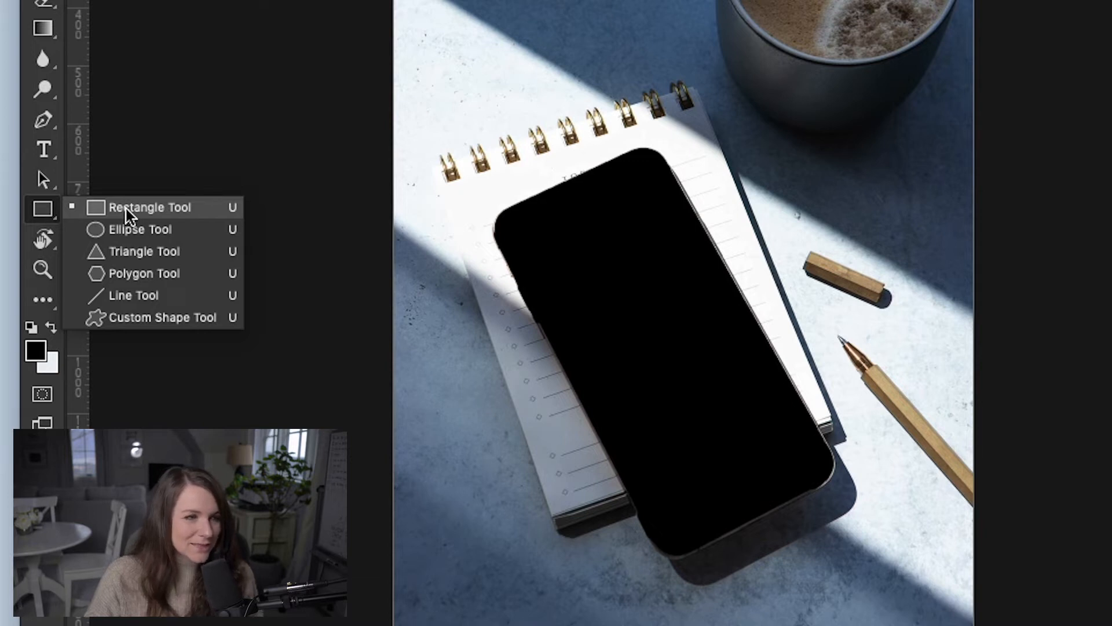
pyautogui.click(126, 209)
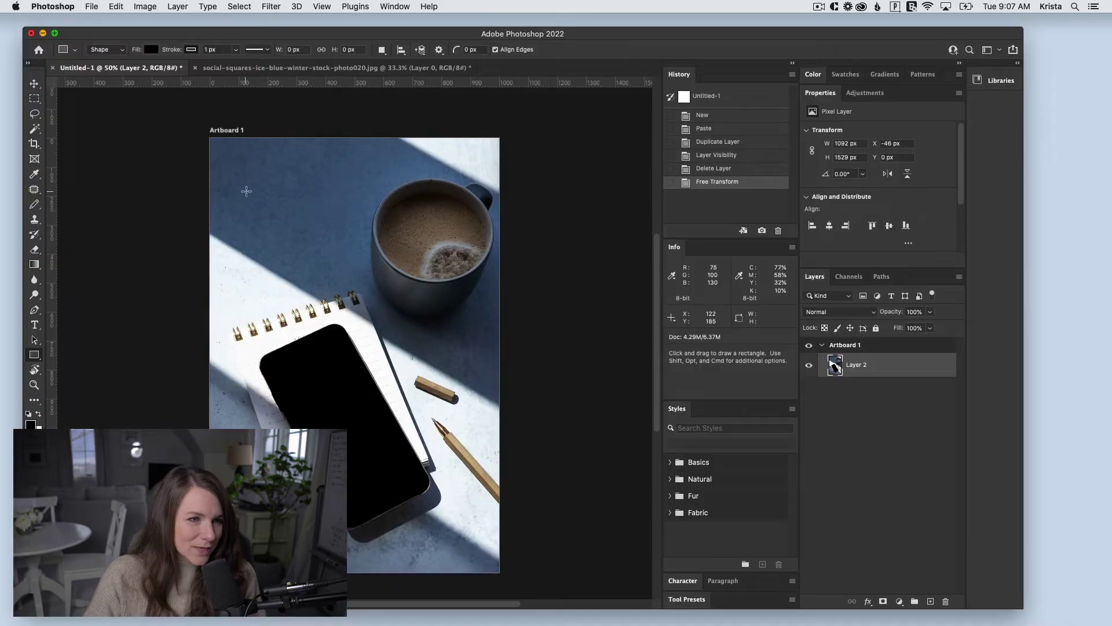
# Step: Draw a tall rectangle over the photo and shift it up and left
pyautogui.moveTo(259, 197); pyautogui.dragTo(484, 538)
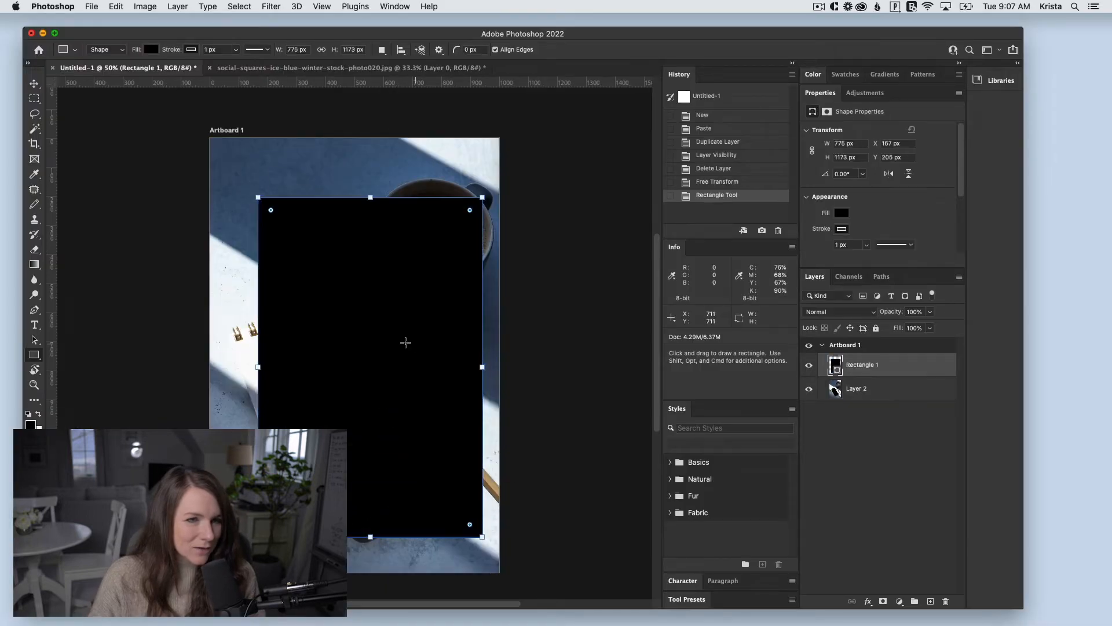
pyautogui.press('v')
pyautogui.moveTo(416, 346)
pyautogui.mouseDown()
pyautogui.moveTo(400, 343)
pyautogui.moveTo(401, 372)
pyautogui.mouseUp()
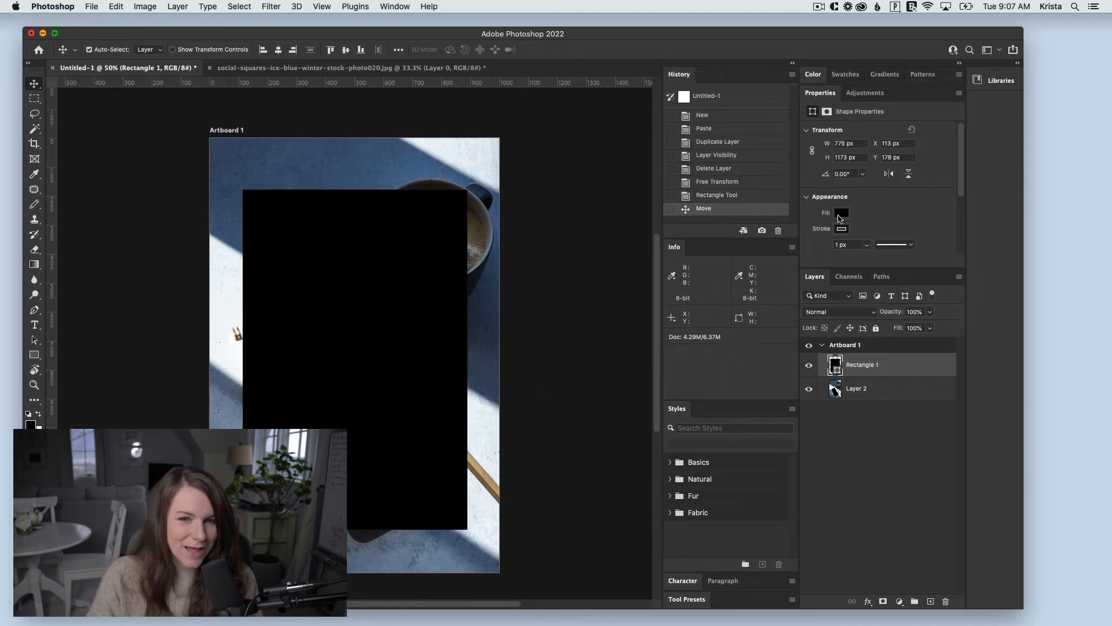
# Step: Fill the rectangle white and give it a thick light blue-grey stroke
pyautogui.click(842, 214)
pyautogui.click(827, 272)
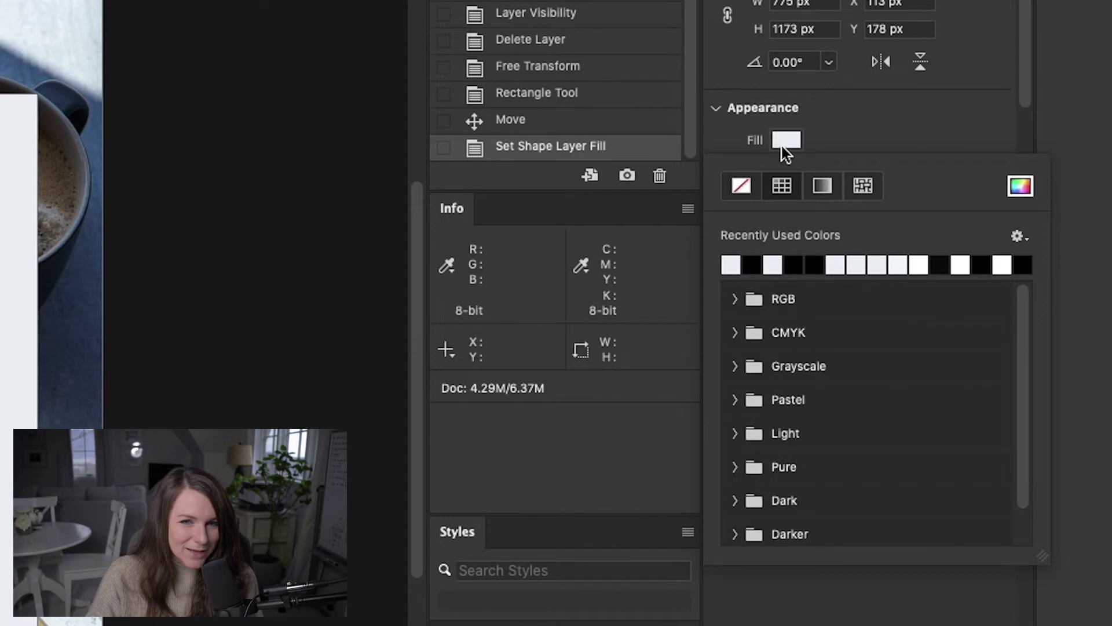
pyautogui.click(852, 131)
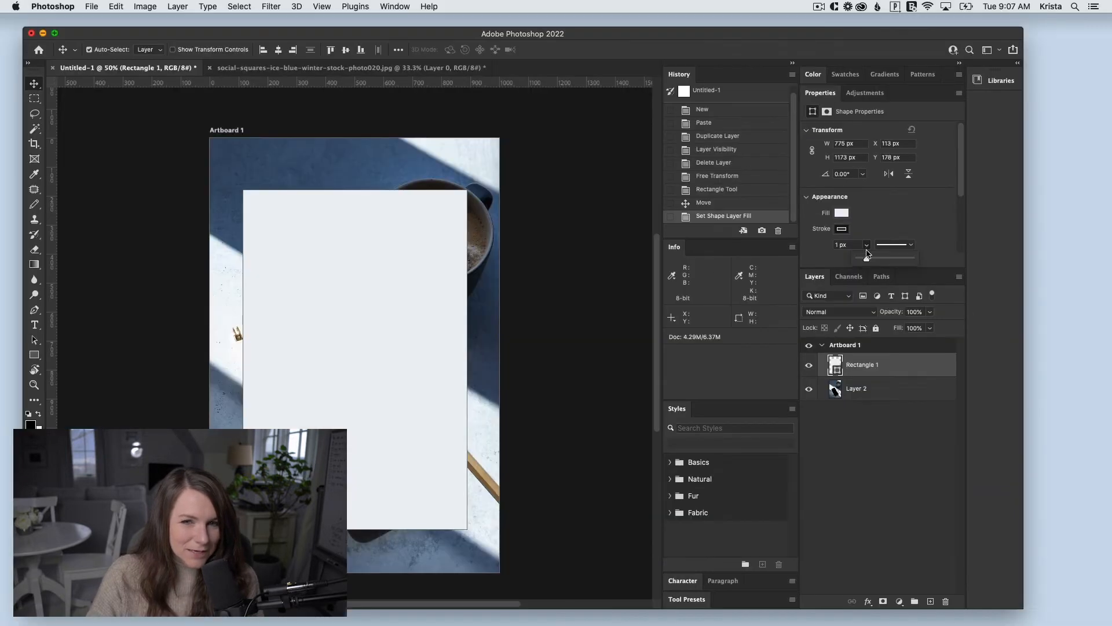
pyautogui.moveTo(867, 255)
pyautogui.mouseDown()
pyautogui.moveTo(859, 261)
pyautogui.moveTo(884, 259)
pyautogui.mouseUp()
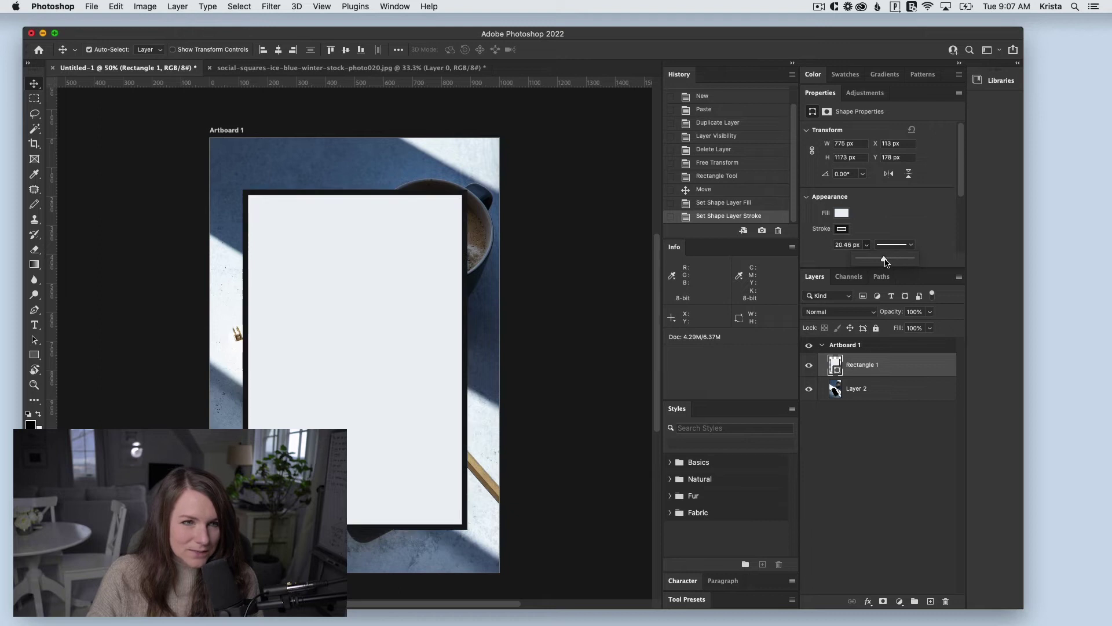
pyautogui.click(843, 228)
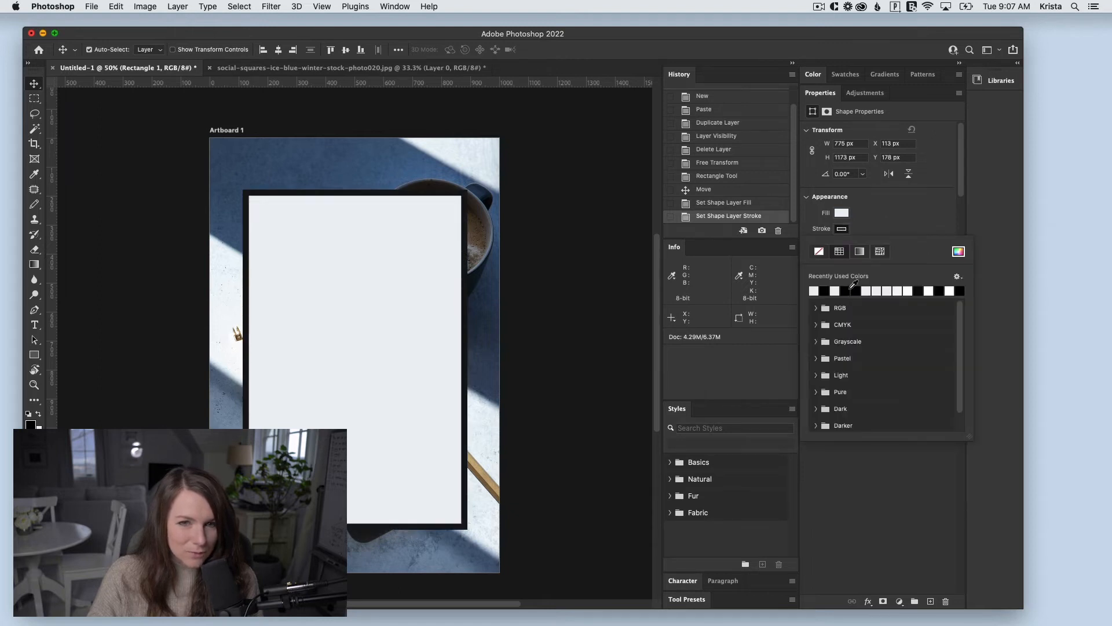
pyautogui.click(817, 253)
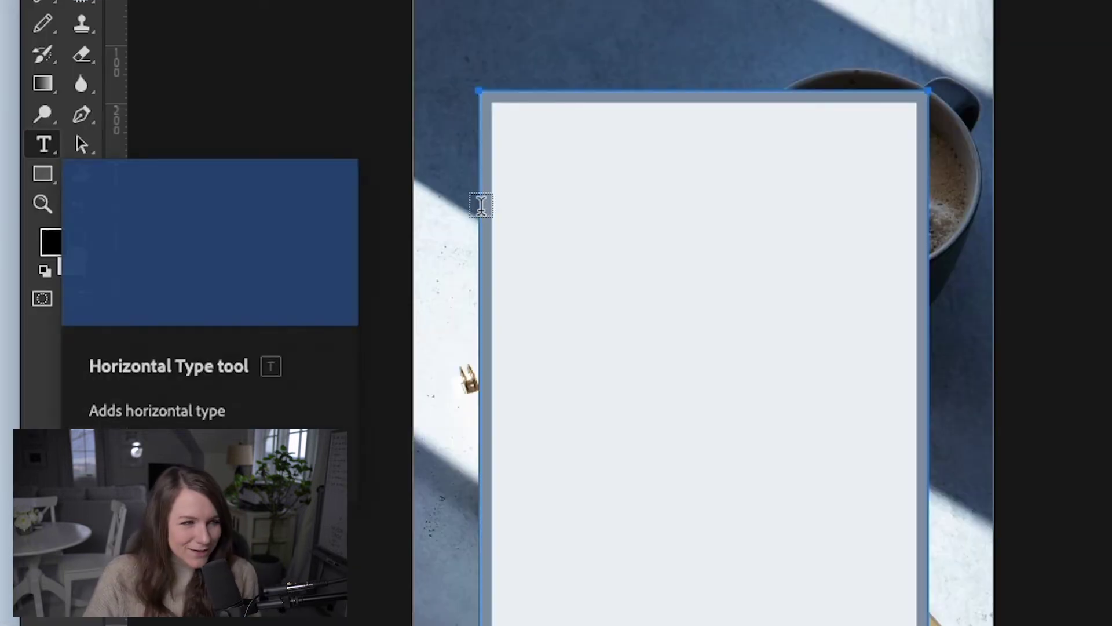
# Step: Add a title text box centred on the panel and duplicate the title layer
pyautogui.click(43, 145)
pyautogui.moveTo(443, 202); pyautogui.dragTo(963, 339)
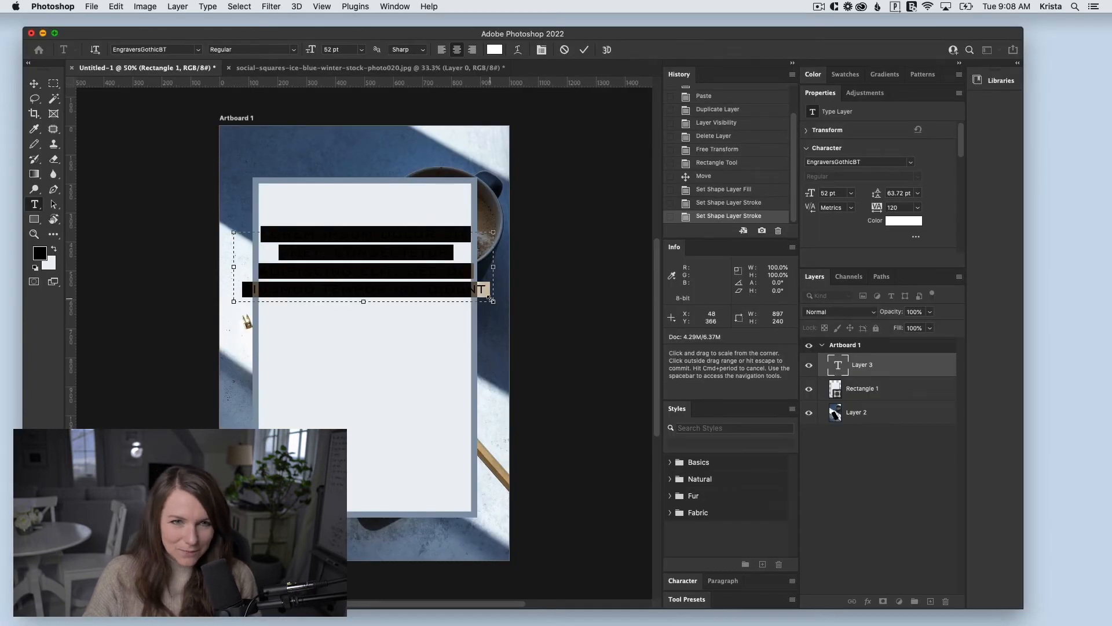
pyautogui.moveTo(393, 259); pyautogui.dragTo(395, 262)
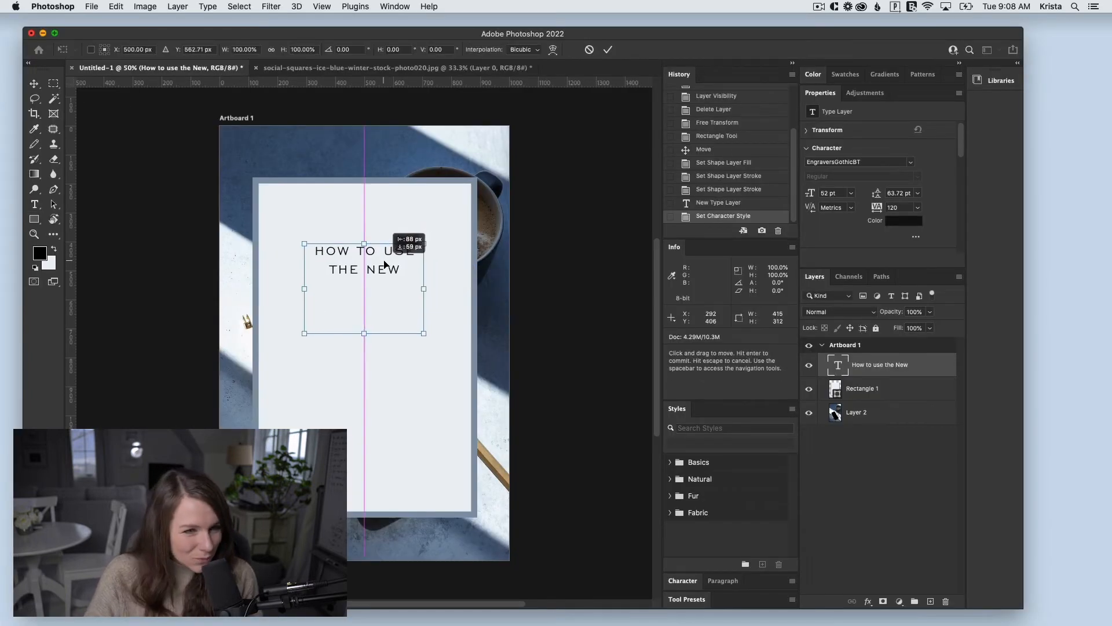
pyautogui.press('Return')
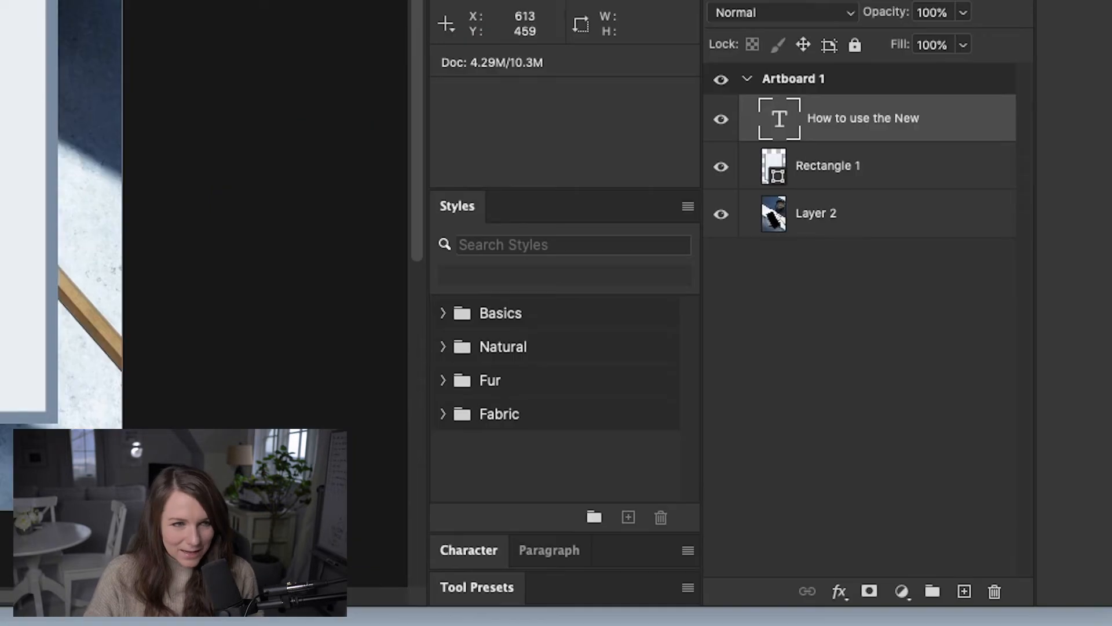
pyautogui.moveTo(927, 131); pyautogui.dragTo(977, 588)
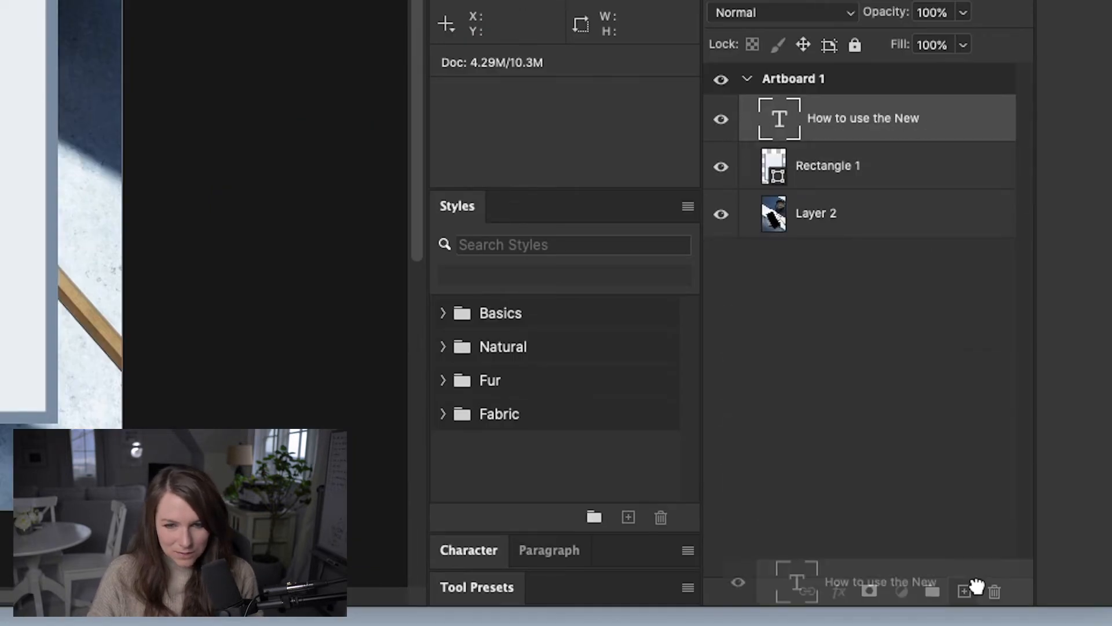
pyautogui.moveTo(966, 591); pyautogui.dragTo(966, 591)
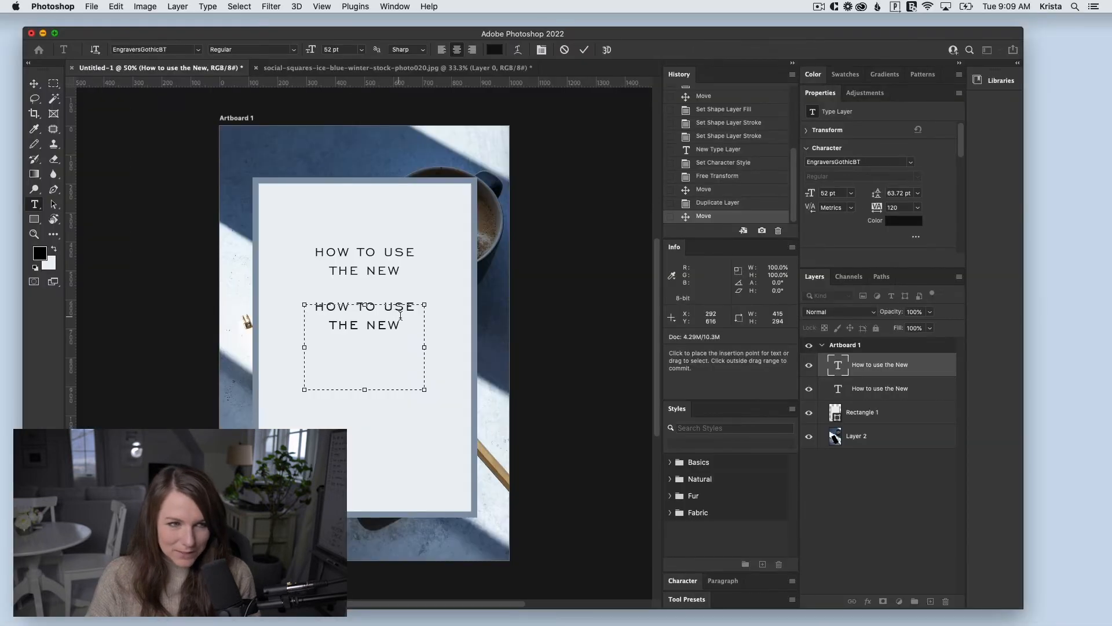
# Step: Put TOOL on a new line, set the Delores font, and enlarge the title centred
pyautogui.press('super+t')
pyautogui.press('super+a')
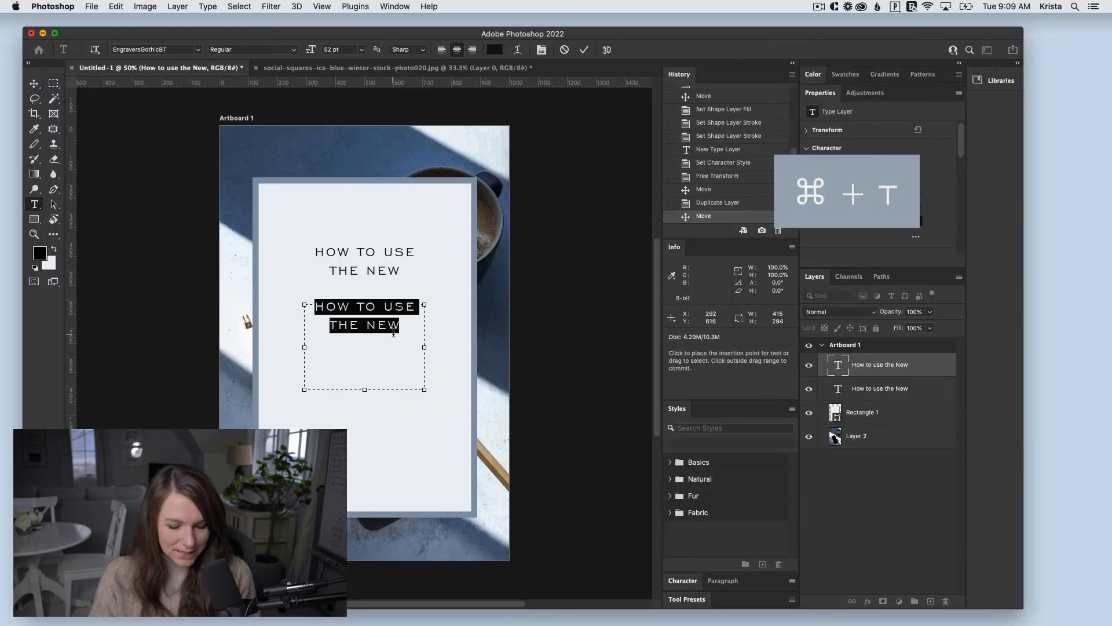
pyautogui.write('SHOWIT LIN')
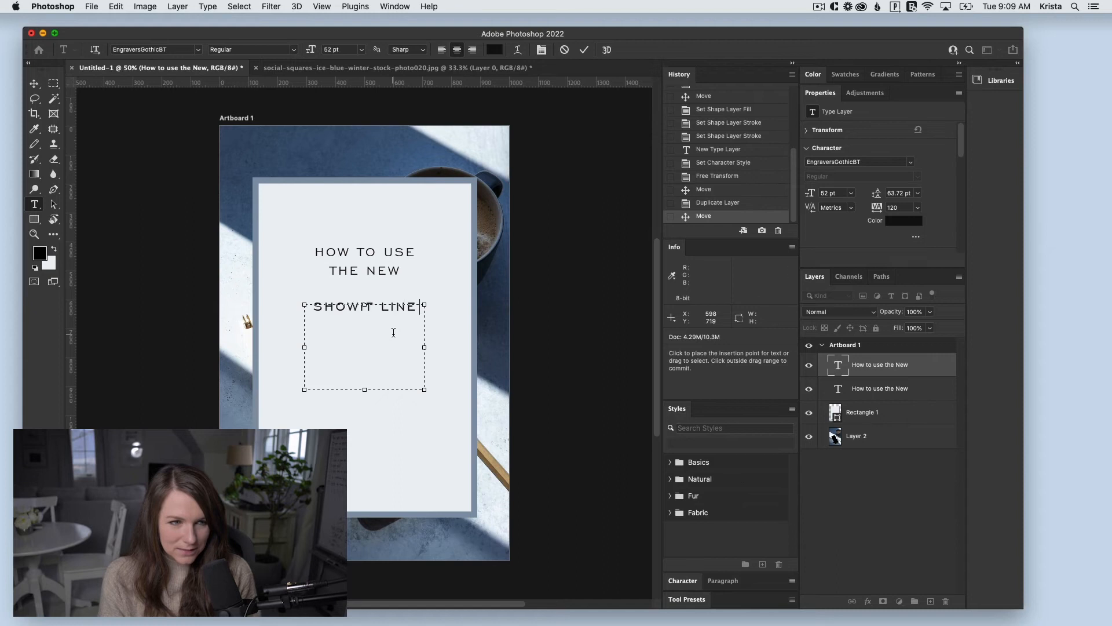
pyautogui.press('Return')
pyautogui.write('TOOL')
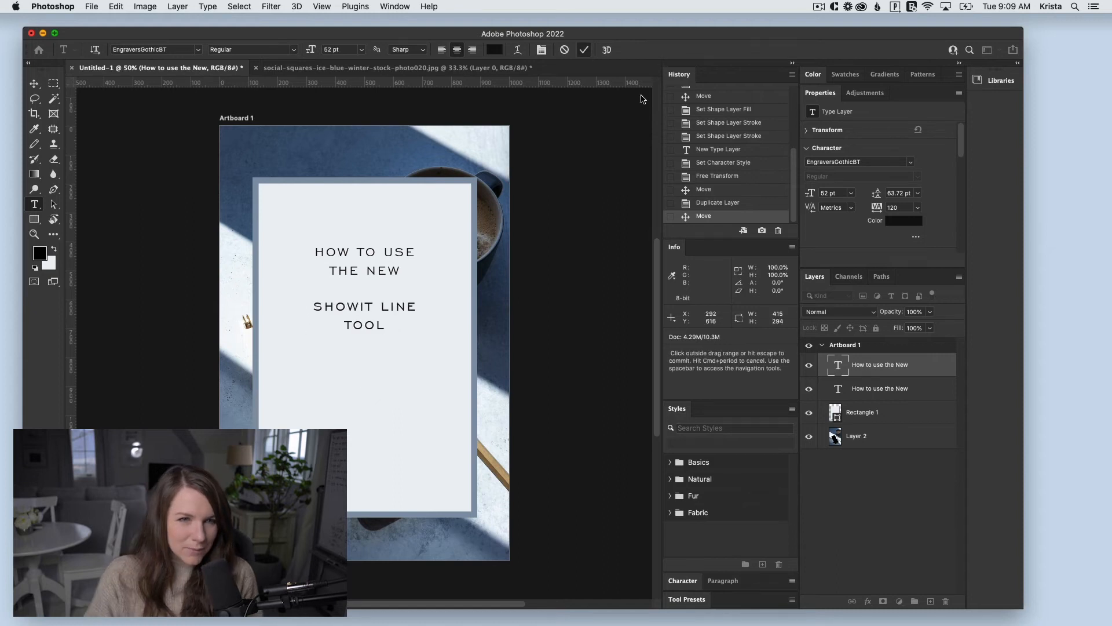
pyautogui.click(584, 50)
pyautogui.click(866, 161)
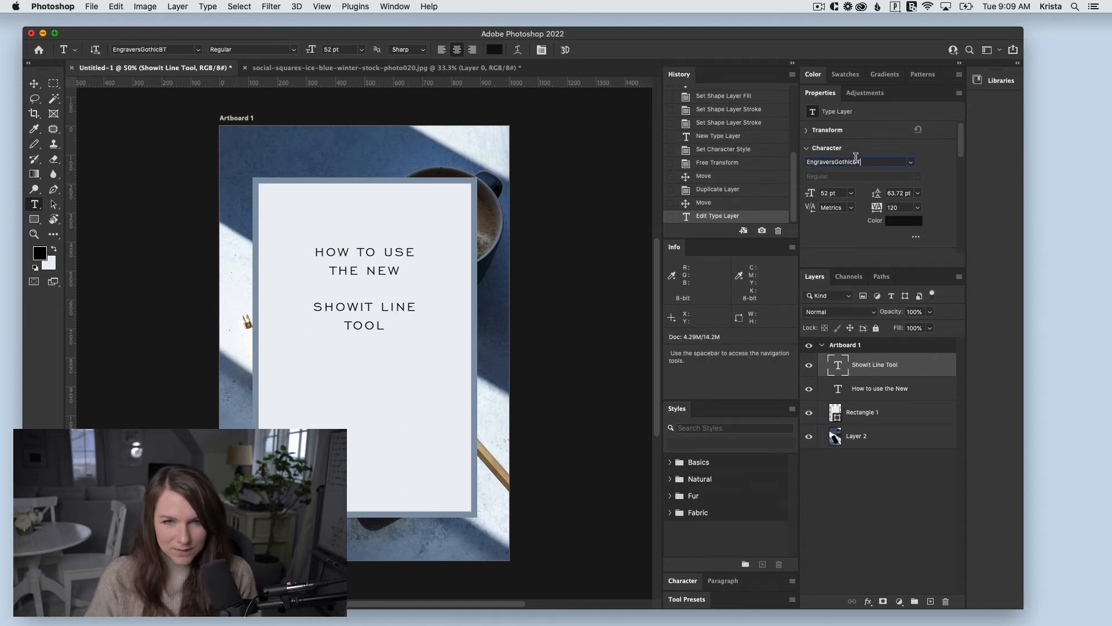
pyautogui.write('delore')
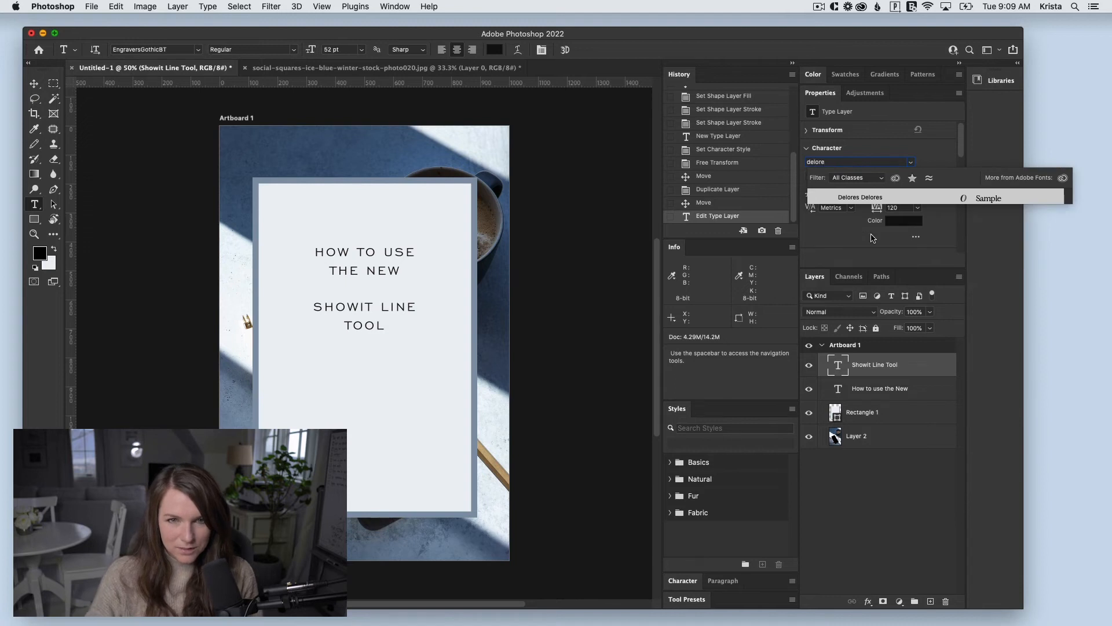
pyautogui.click(885, 198)
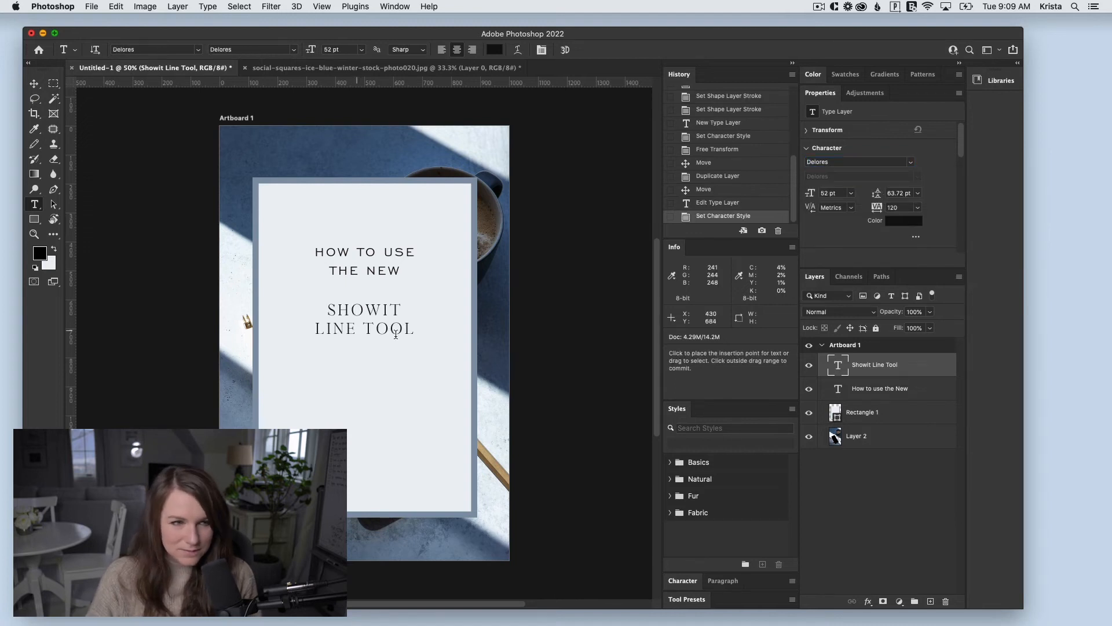
pyautogui.press('super+t')
pyautogui.moveTo(435, 301); pyautogui.dragTo(462, 287)
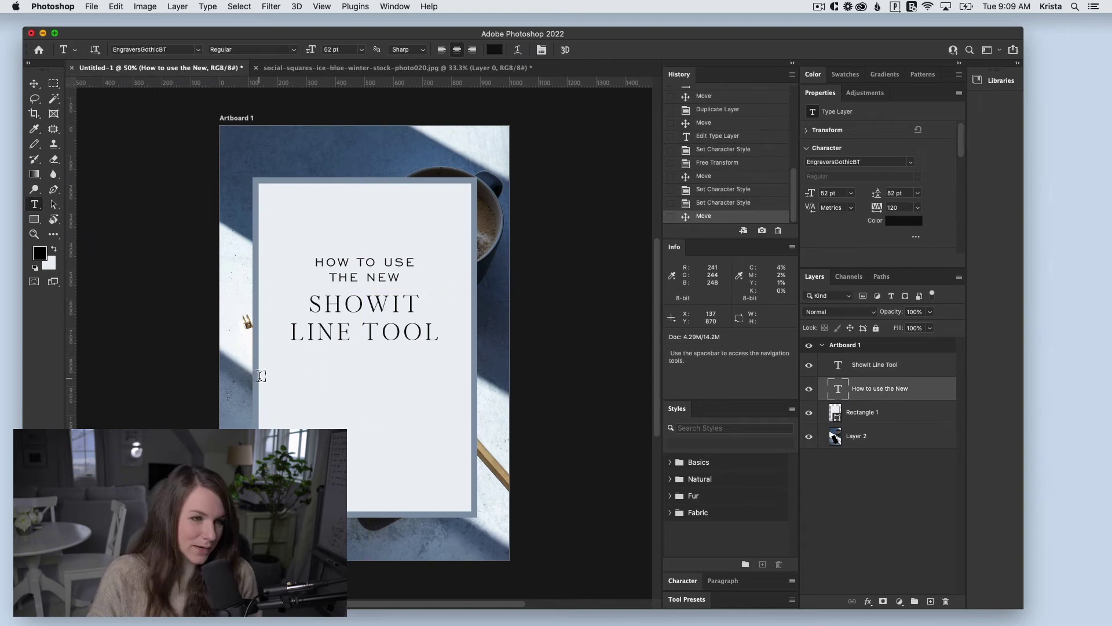
# Step: Paste the blurb into a paragraph box in Chronicle Display Light Italic with tracking 0
pyautogui.moveTo(261, 375); pyautogui.dragTo(470, 447)
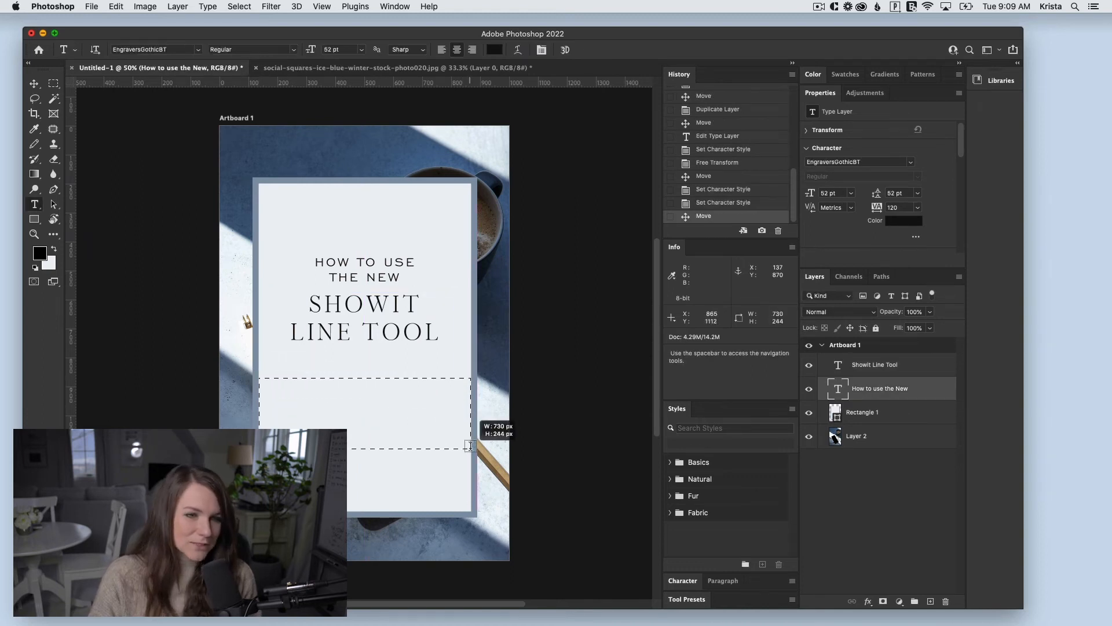
pyautogui.moveTo(470, 447); pyautogui.dragTo(470, 447)
pyautogui.write('LEARN HOW TO SIMPLIFY THE DESIGN PROCESS WITH THIS NEW SHOWIT FEATURE')
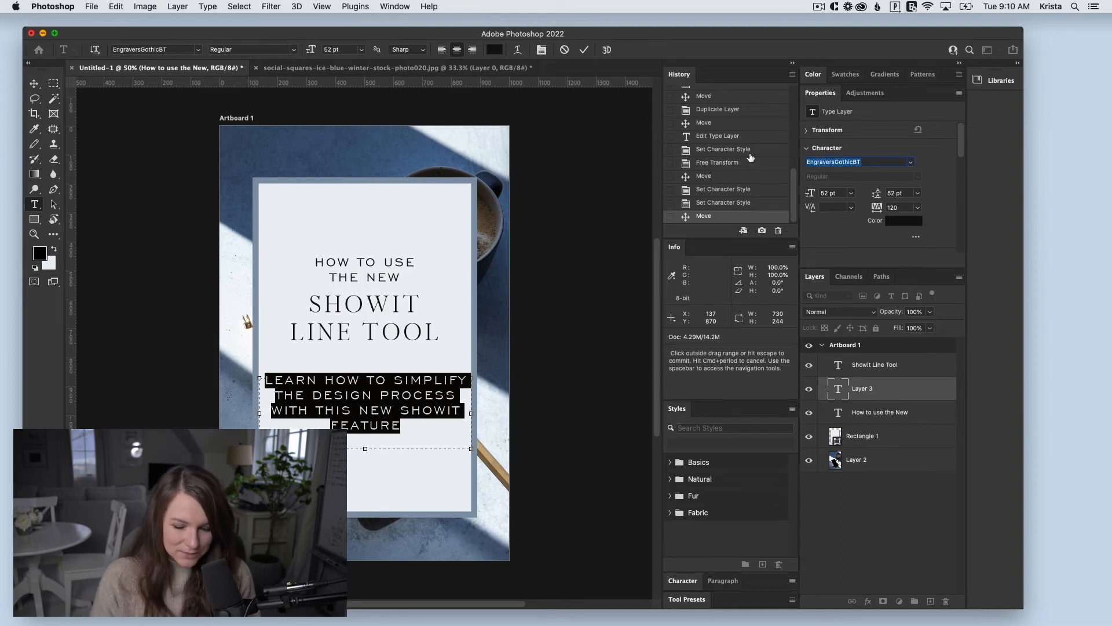
pyautogui.write('chronicle')
pyautogui.press('Return')
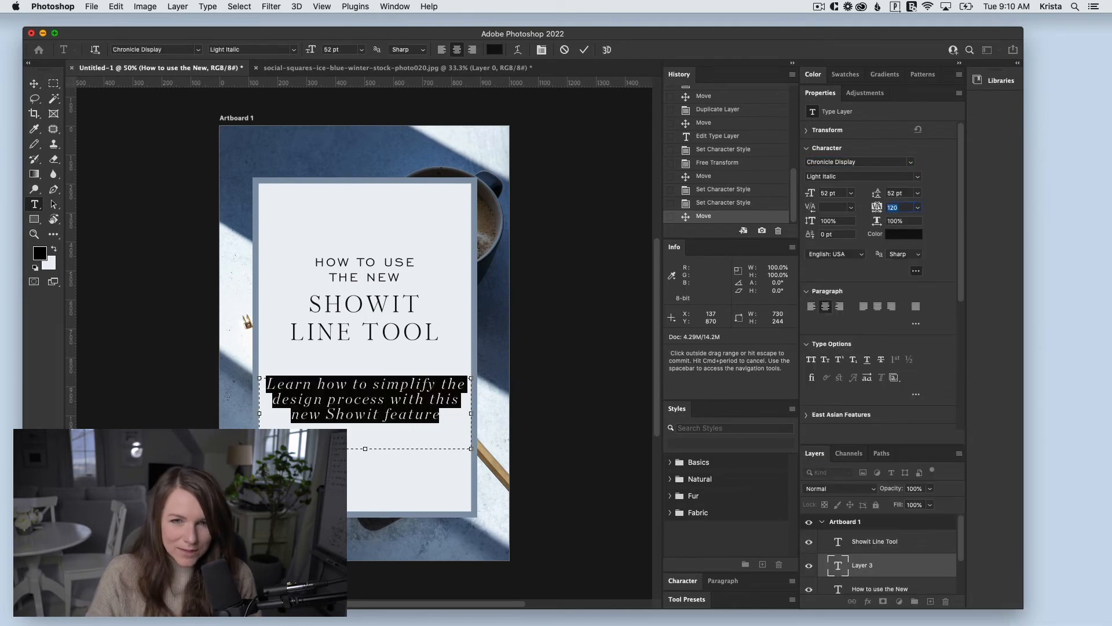
pyautogui.write('0')
pyautogui.press('Return')
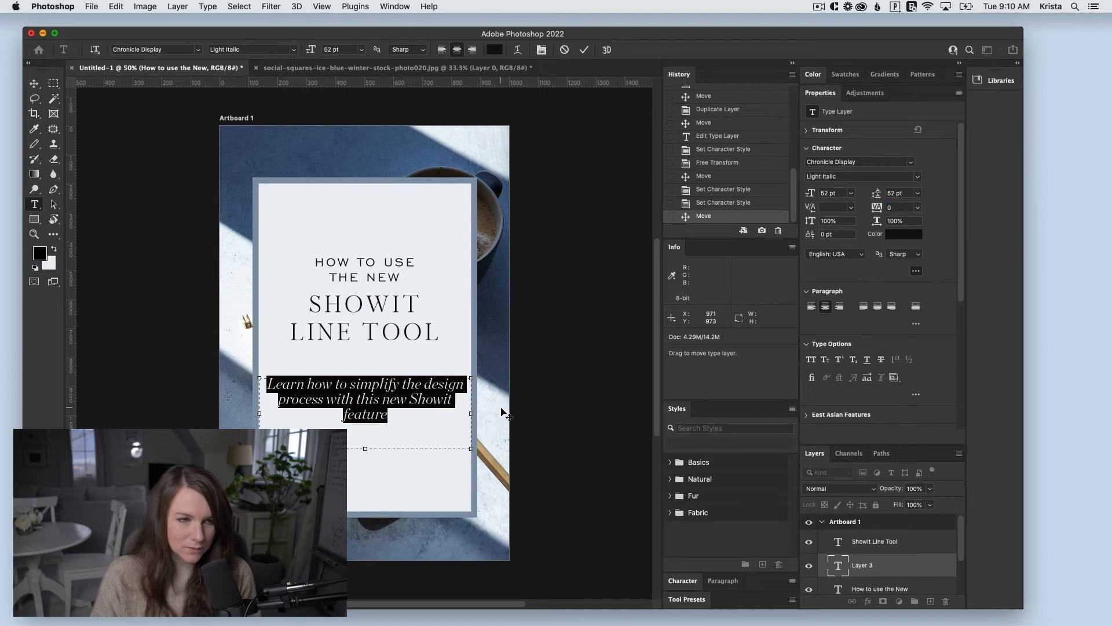
pyautogui.moveTo(469, 447); pyautogui.dragTo(420, 437)
pyautogui.hotkey('ctrl', 'Return')
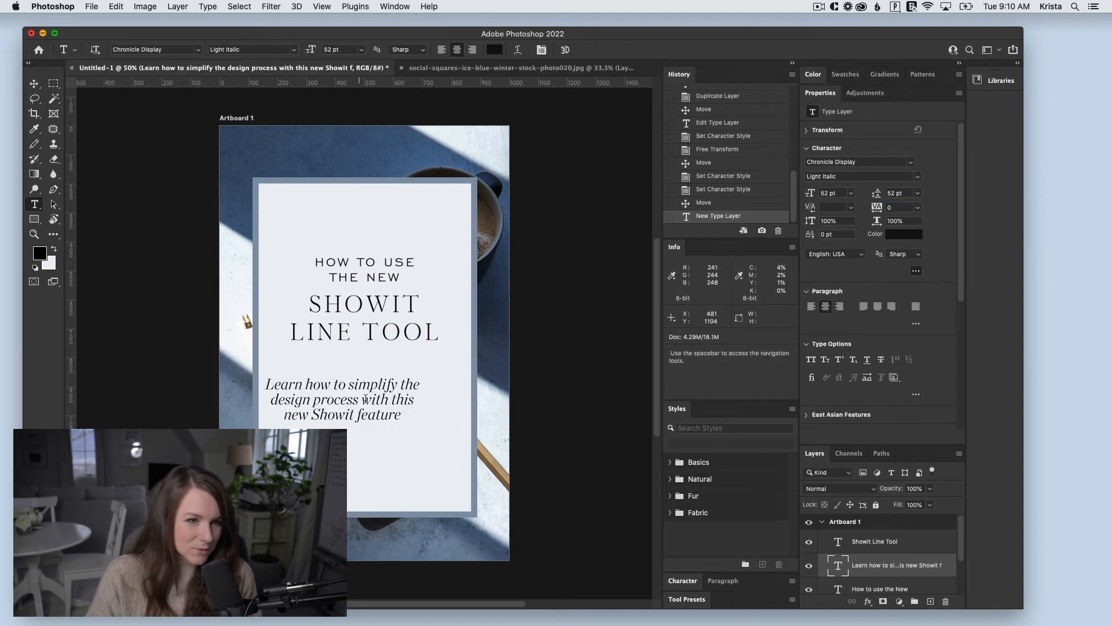
# Step: Shrink the blurb and centre it beneath the title
pyautogui.press('v')
pyautogui.press('super+t')
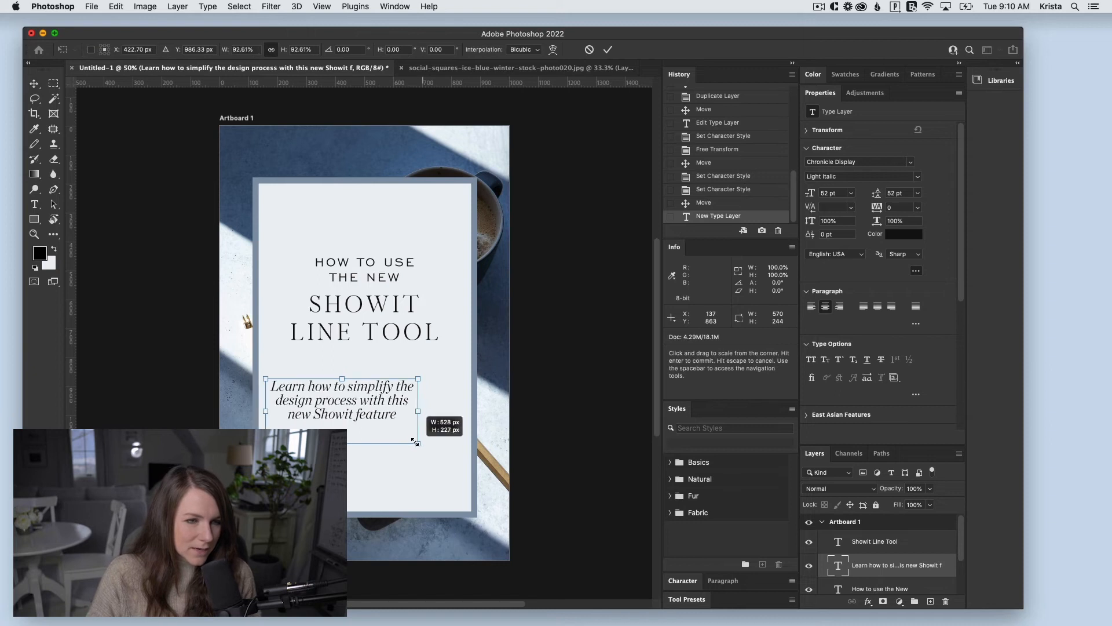
pyautogui.moveTo(427, 443); pyautogui.dragTo(416, 435)
pyautogui.moveTo(408, 396)
pyautogui.mouseDown()
pyautogui.moveTo(400, 389)
pyautogui.moveTo(416, 401)
pyautogui.mouseUp()
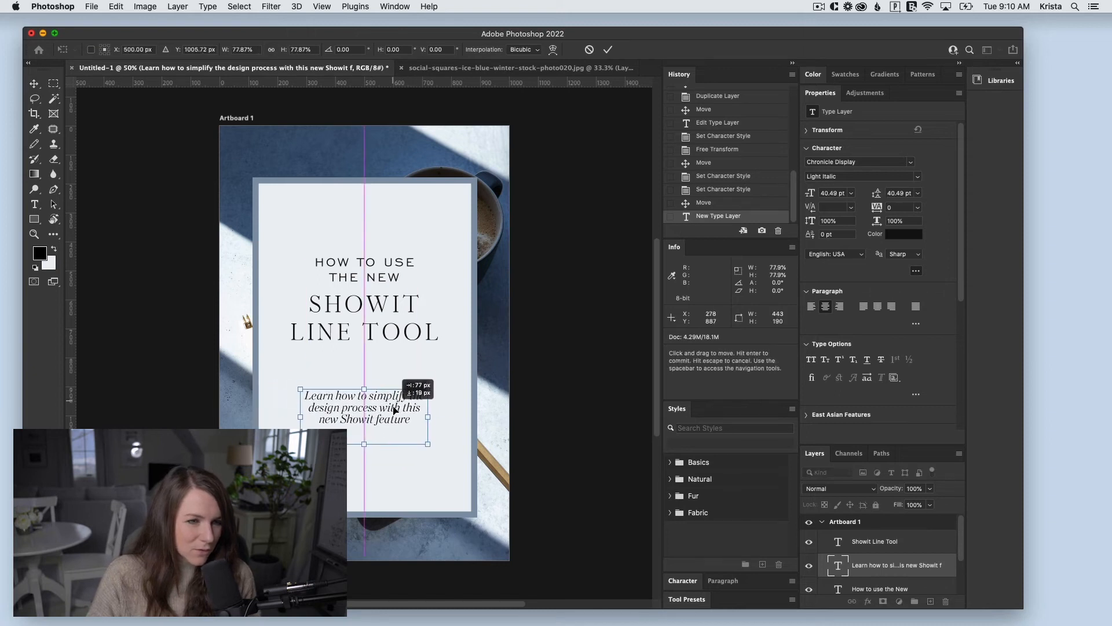
pyautogui.press('Return')
# Step: Draw a short vertical divider line between the title and blurb and nudge it up
pyautogui.rightClick(34, 219)
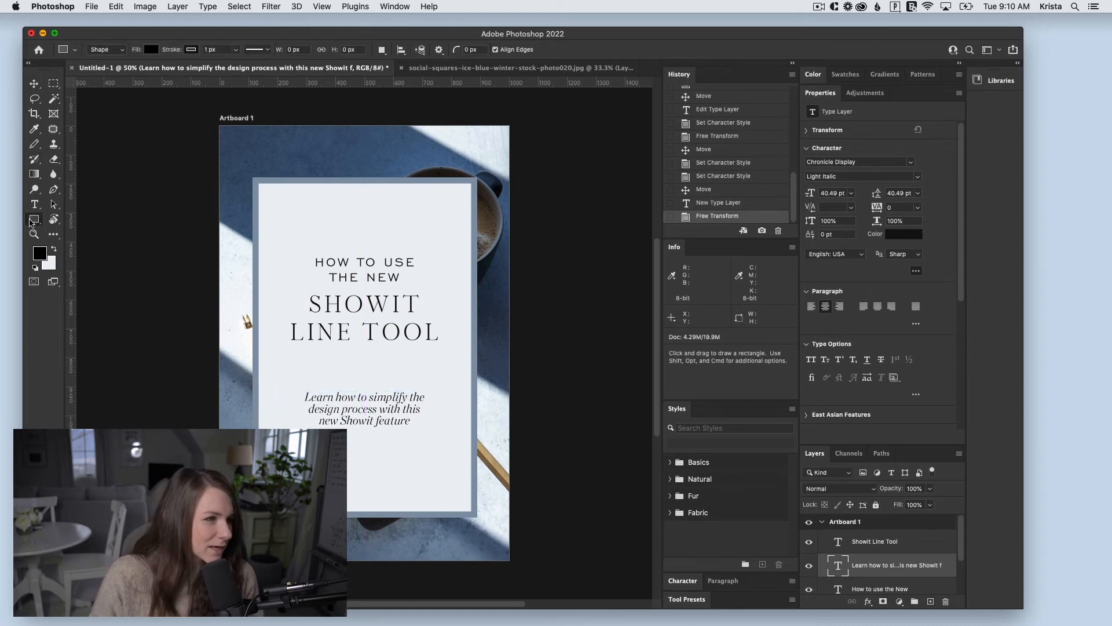
pyautogui.click(80, 262)
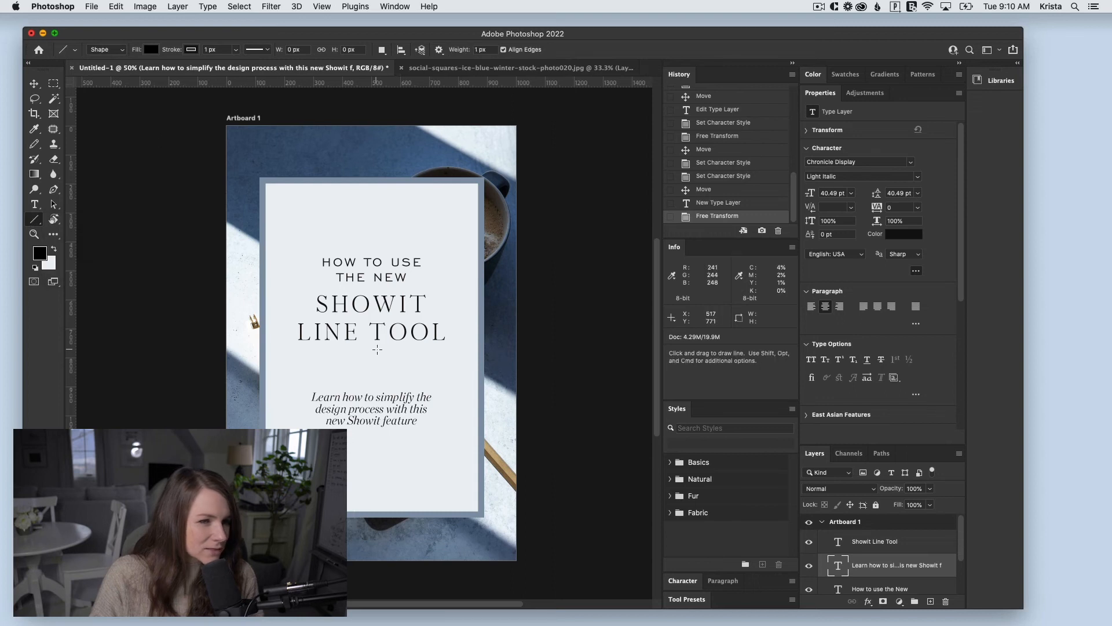
pyautogui.moveTo(373, 357); pyautogui.dragTo(374, 363)
pyautogui.moveTo(374, 302); pyautogui.dragTo(375, 380)
pyautogui.press('v')
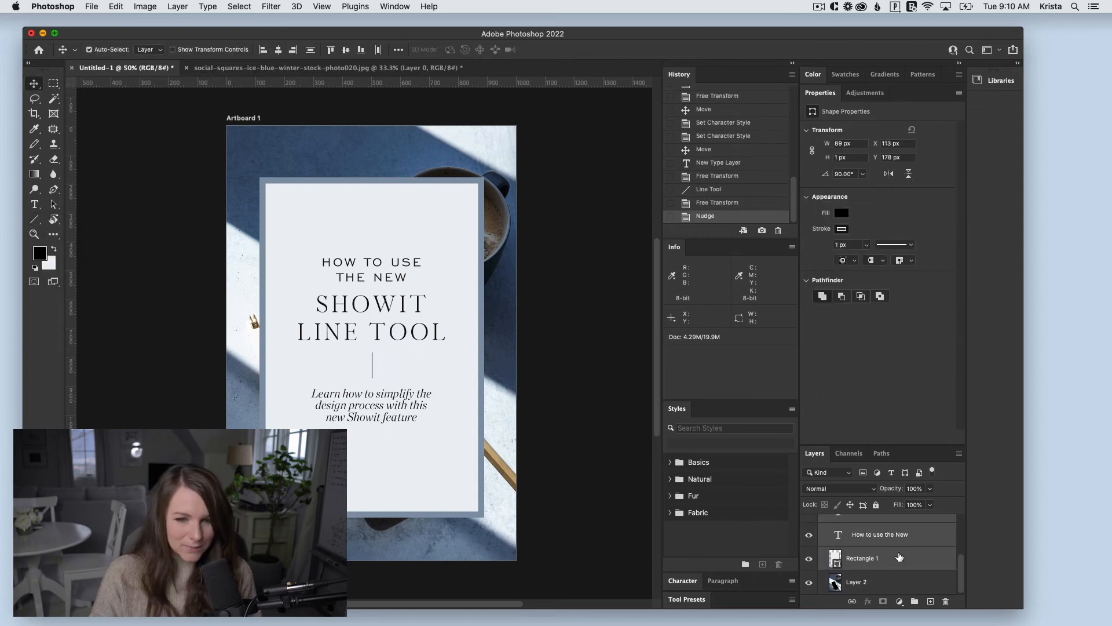
pyautogui.press('Up')
# Step: Enlarge the title, line and blurb together slightly
pyautogui.click(874, 541)
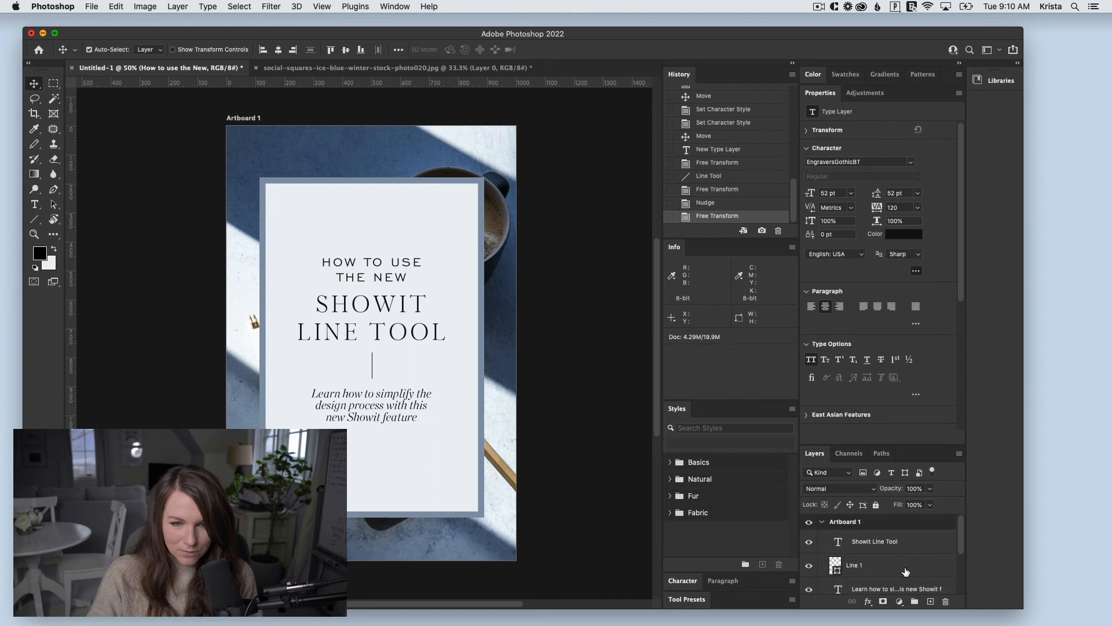
pyautogui.click(854, 565)
pyautogui.press('super+t')
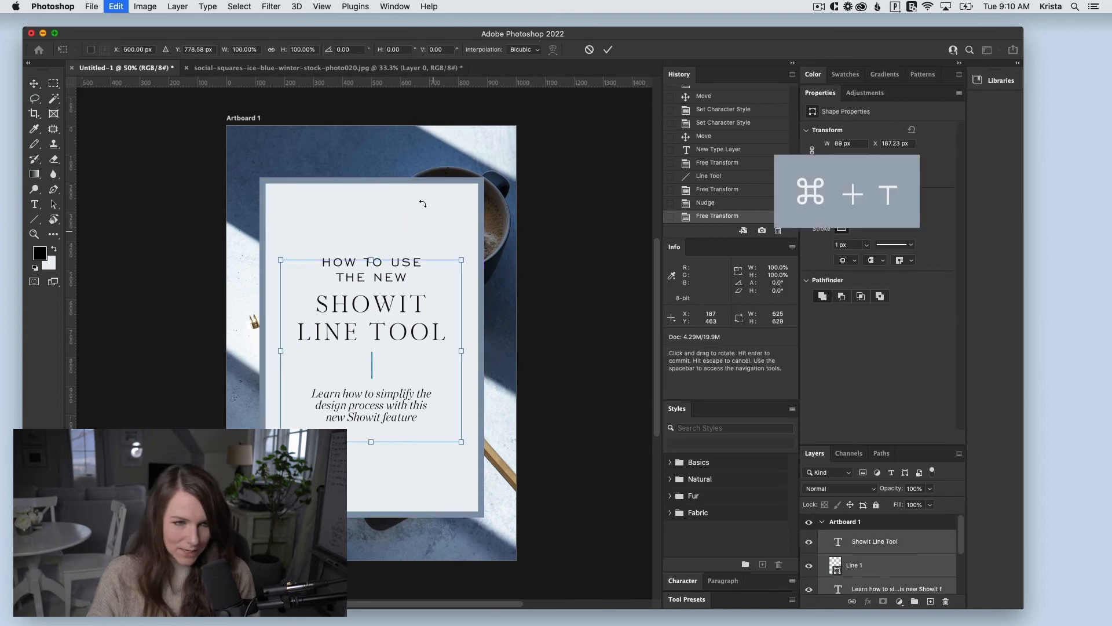
pyautogui.moveTo(461, 259)
pyautogui.mouseDown()
pyautogui.moveTo(472, 253)
pyautogui.moveTo(432, 296)
pyautogui.mouseUp()
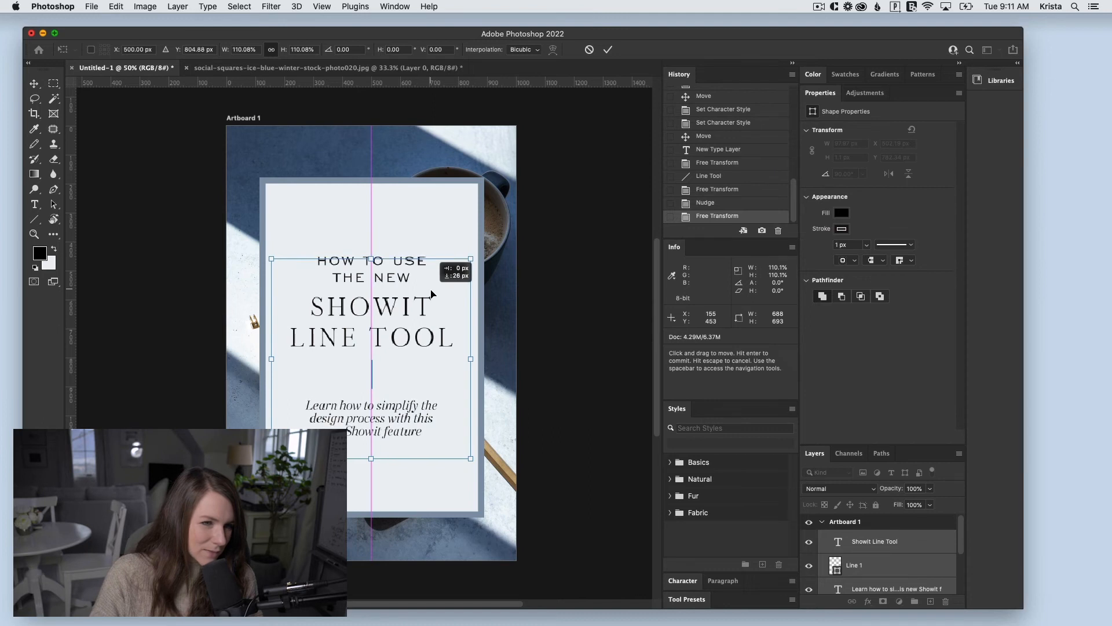
pyautogui.press('Return')
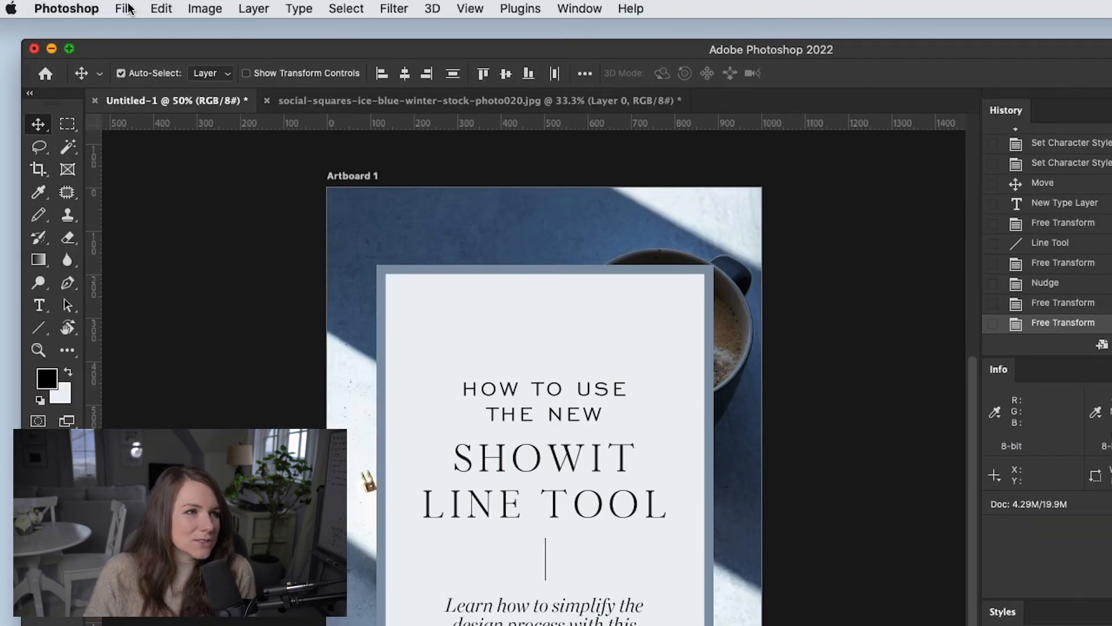
# Step: Set Save for Web to a progressive High JPEG at quality 71 and proceed to Save
pyautogui.click(124, 9)
pyautogui.moveTo(143, 265)
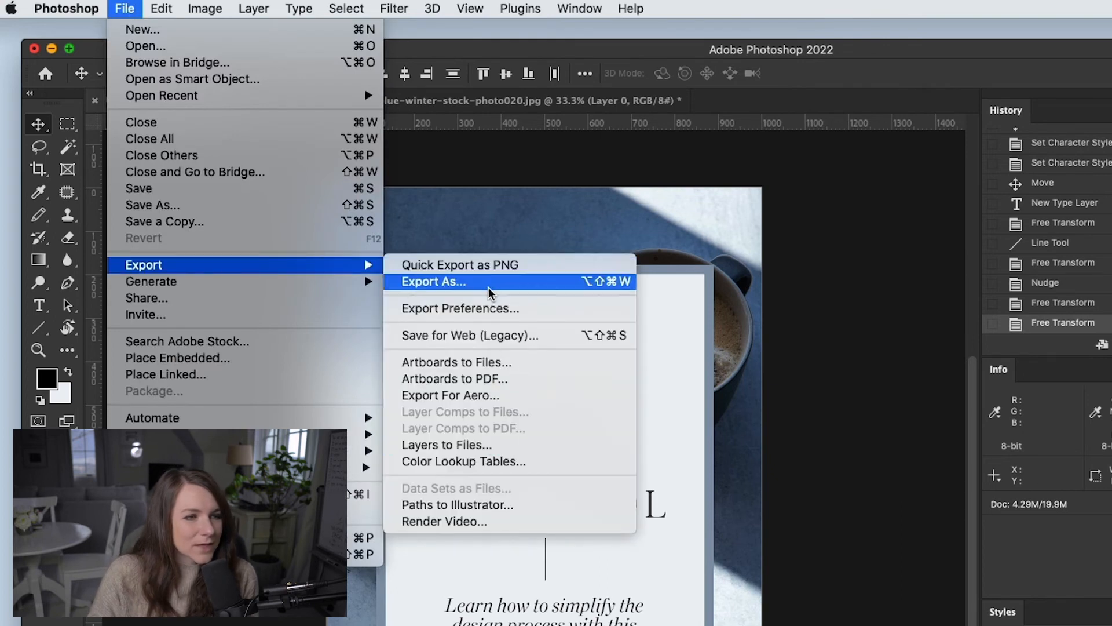
pyautogui.click(490, 336)
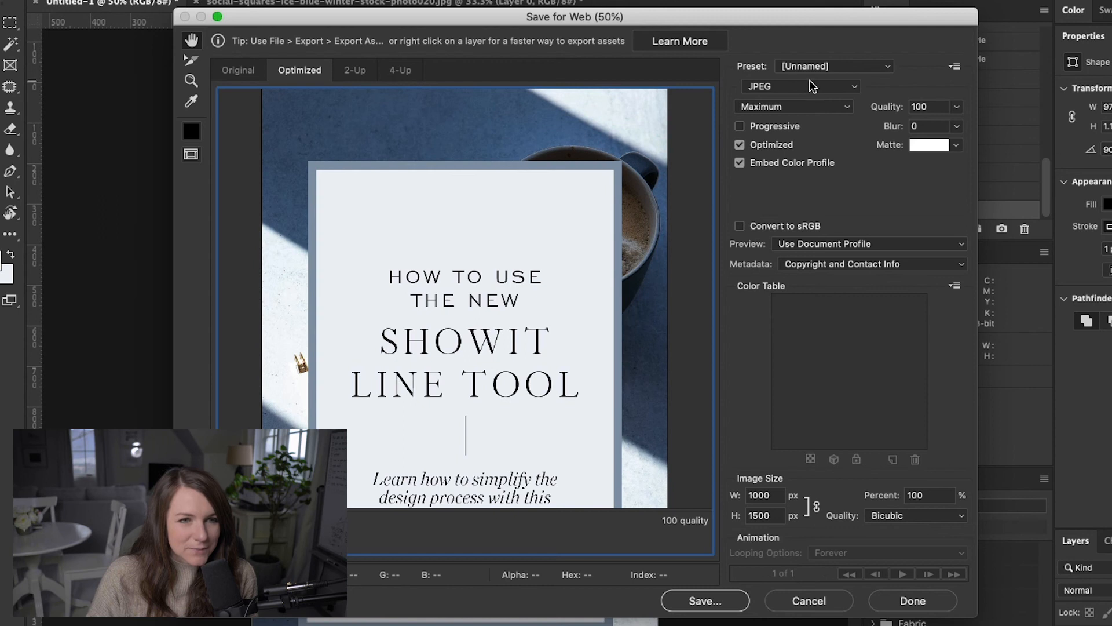
pyautogui.click(957, 107)
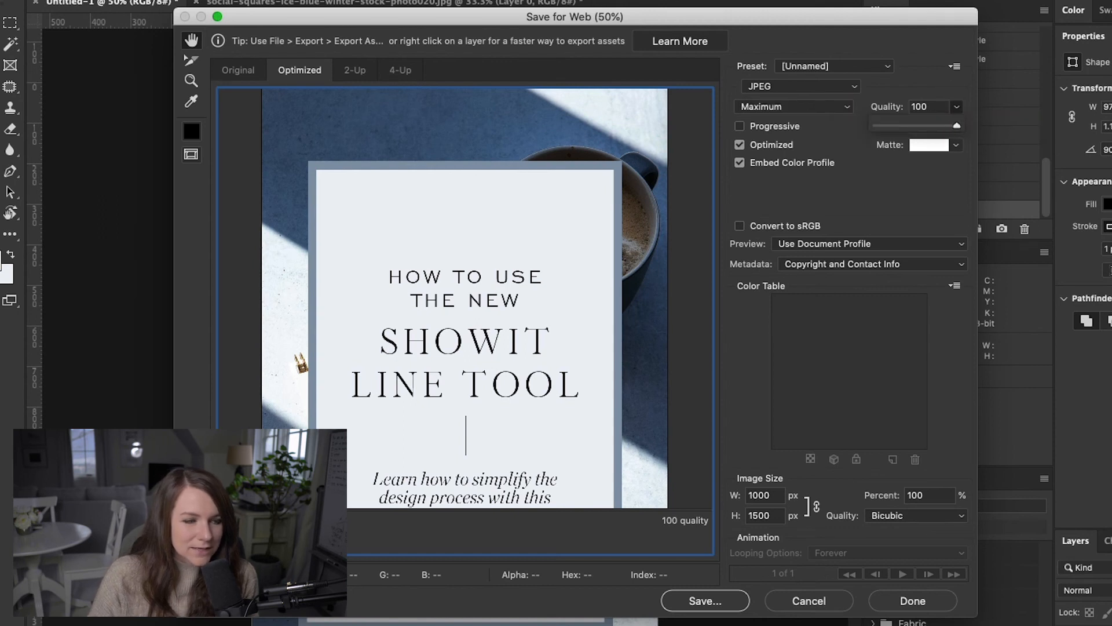
pyautogui.moveTo(957, 126); pyautogui.dragTo(922, 126)
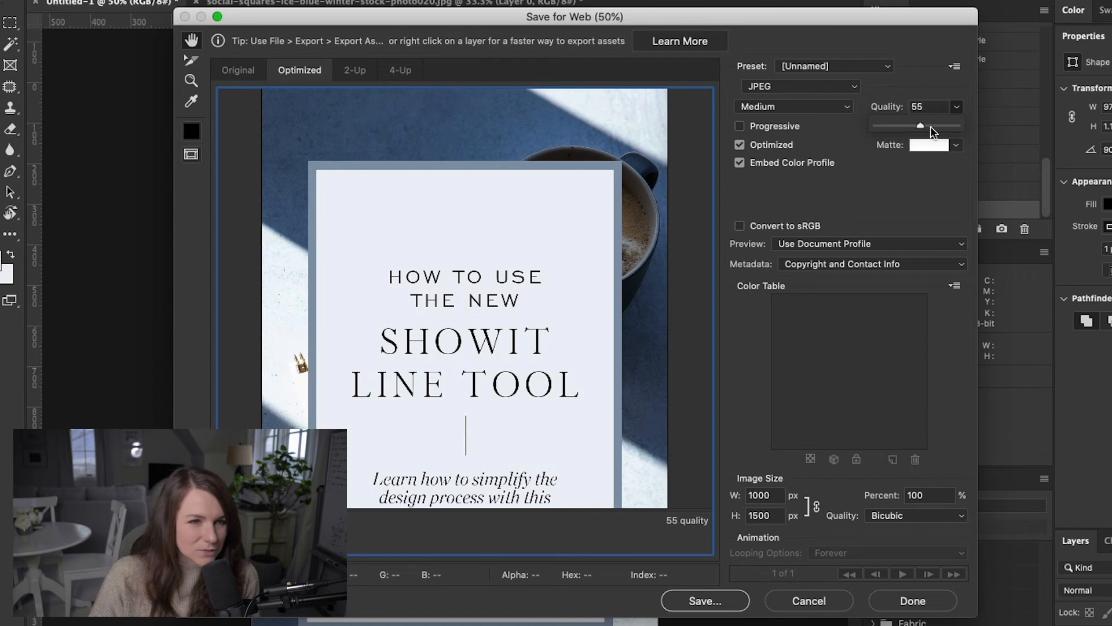
pyautogui.click(931, 126)
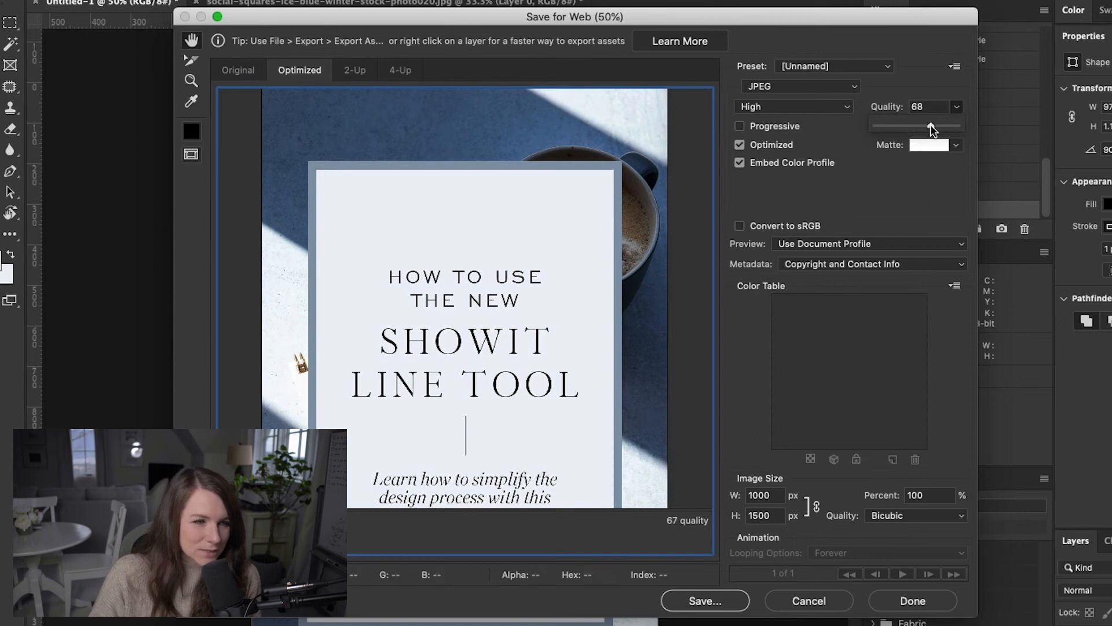
pyautogui.click(932, 124)
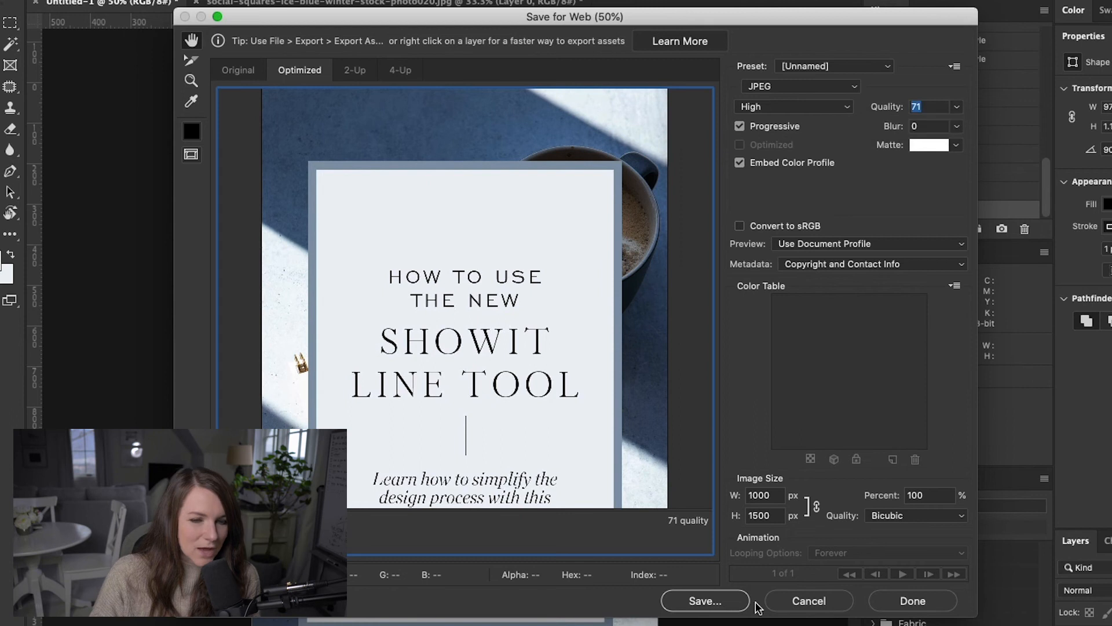
pyautogui.click(718, 605)
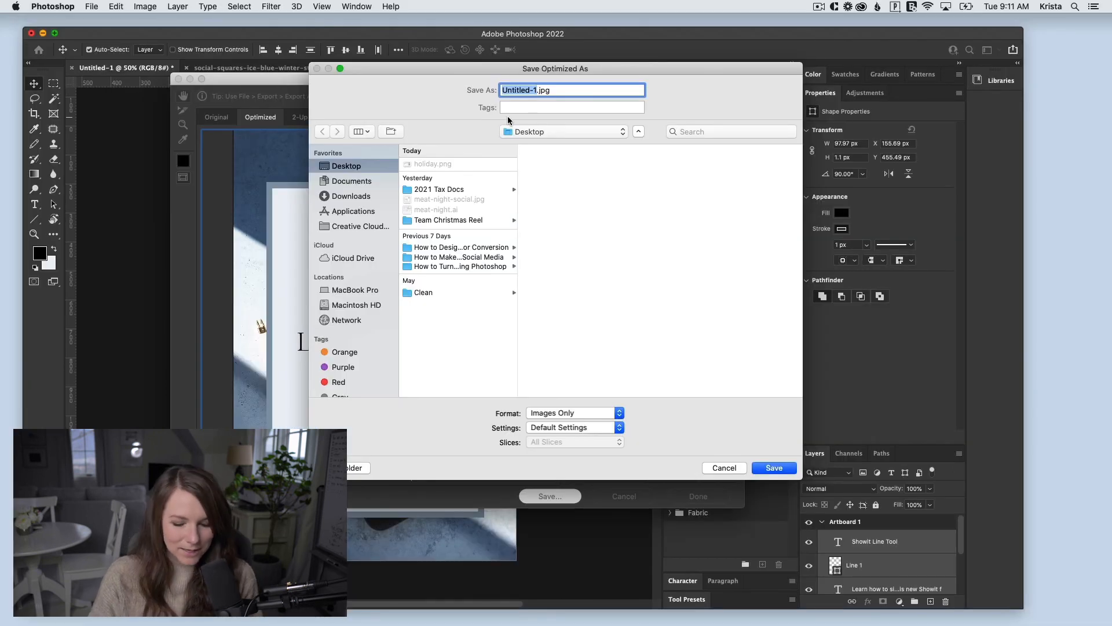
pyautogui.write('showit-line-tool-tutorial')
# Step: Confirm the file name to save the exported JPEG
pyautogui.press('Return')
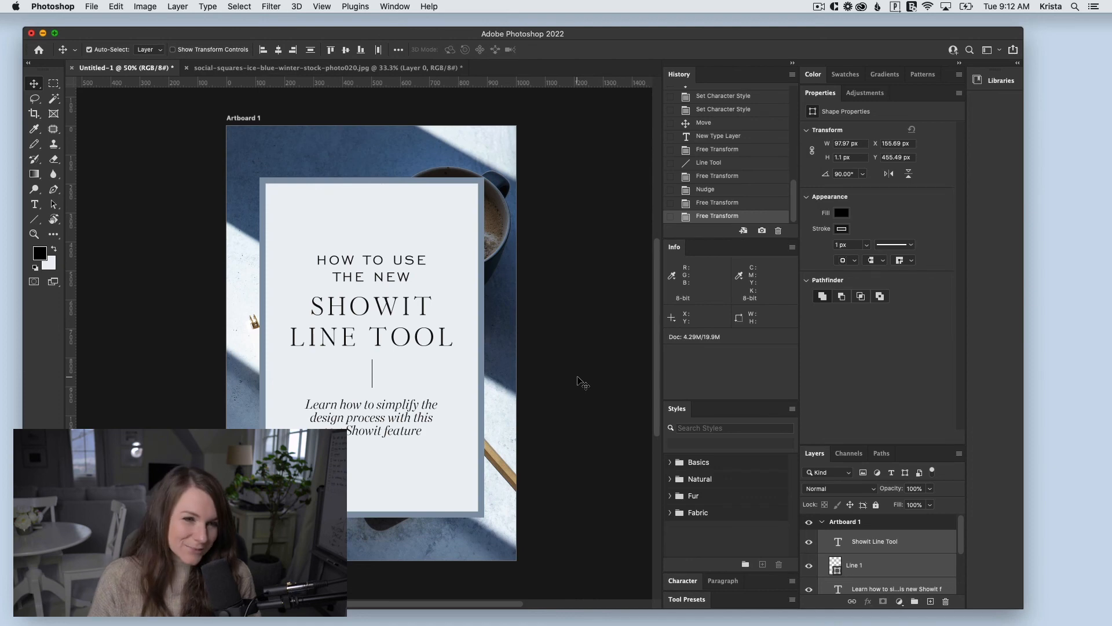